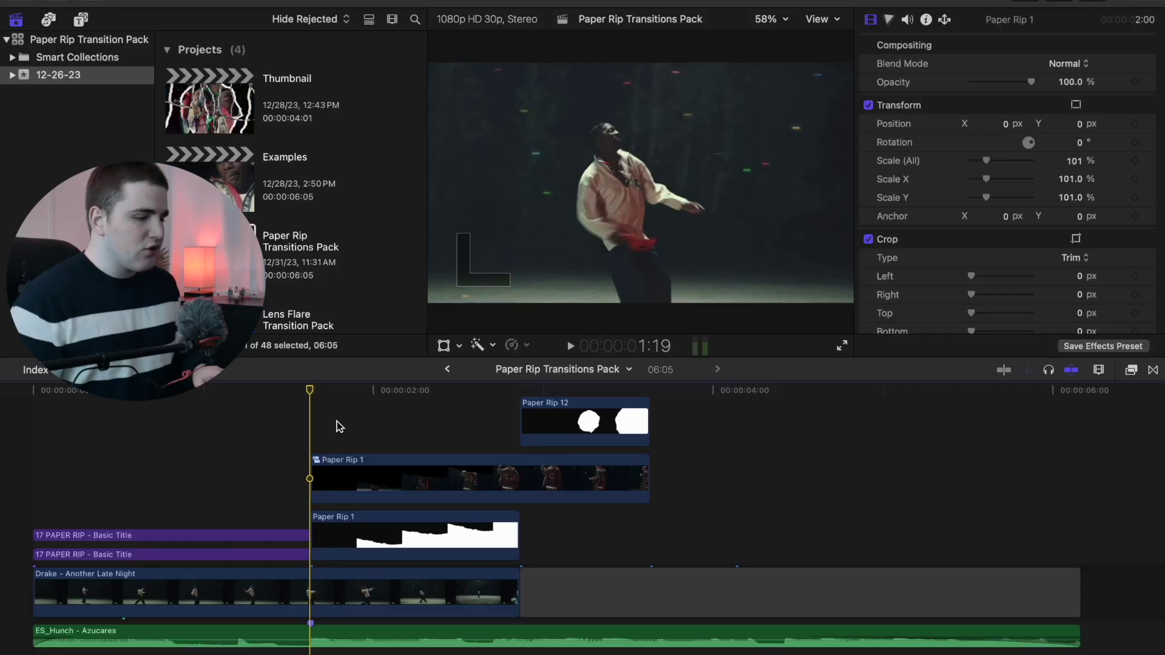
# - Play the Paper Rip Transitions Pack project, park at 1:29, and expand the 12-26-23 event
pyautogui.press('space')
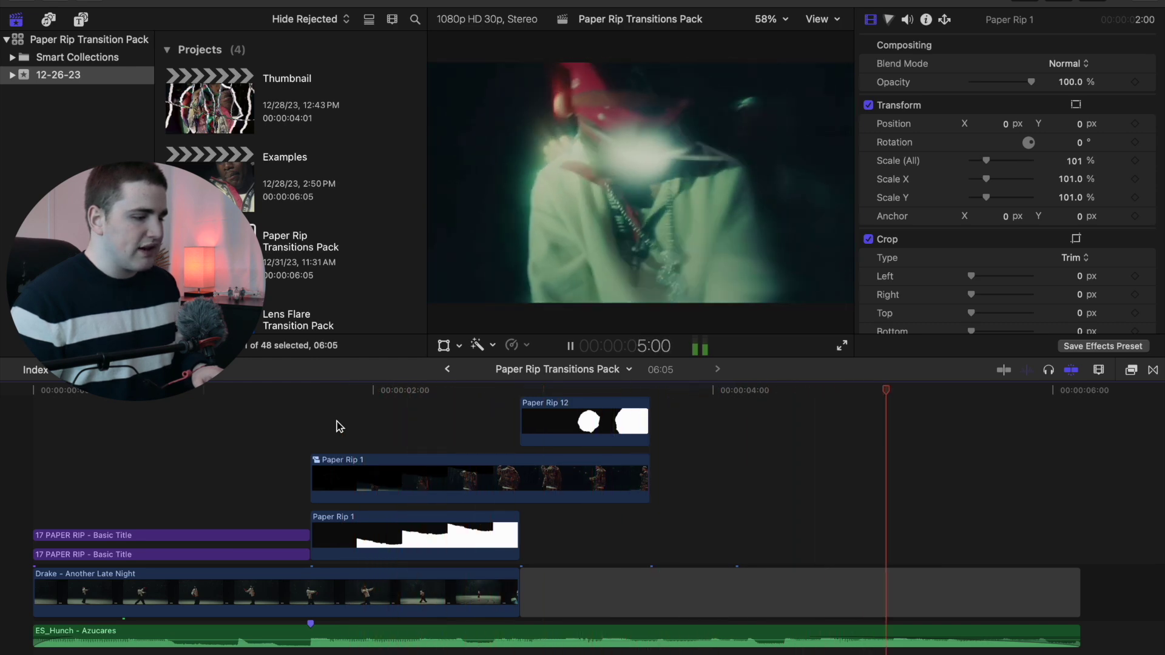
pyautogui.press('space')
pyautogui.click(373, 421)
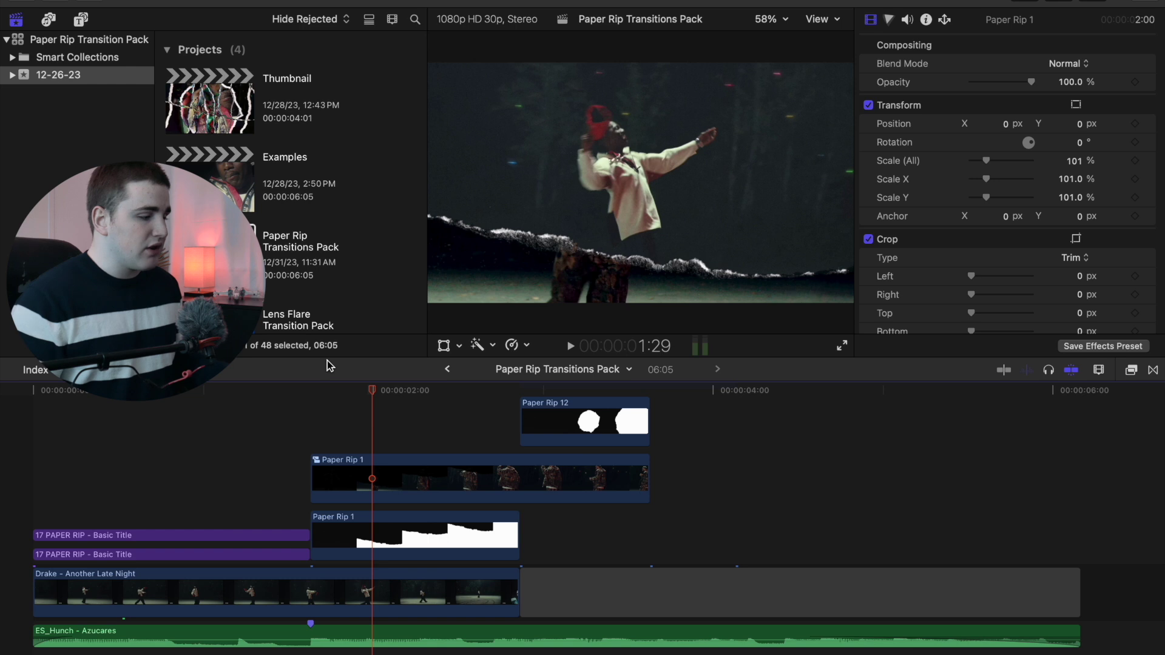
pyautogui.click(12, 75)
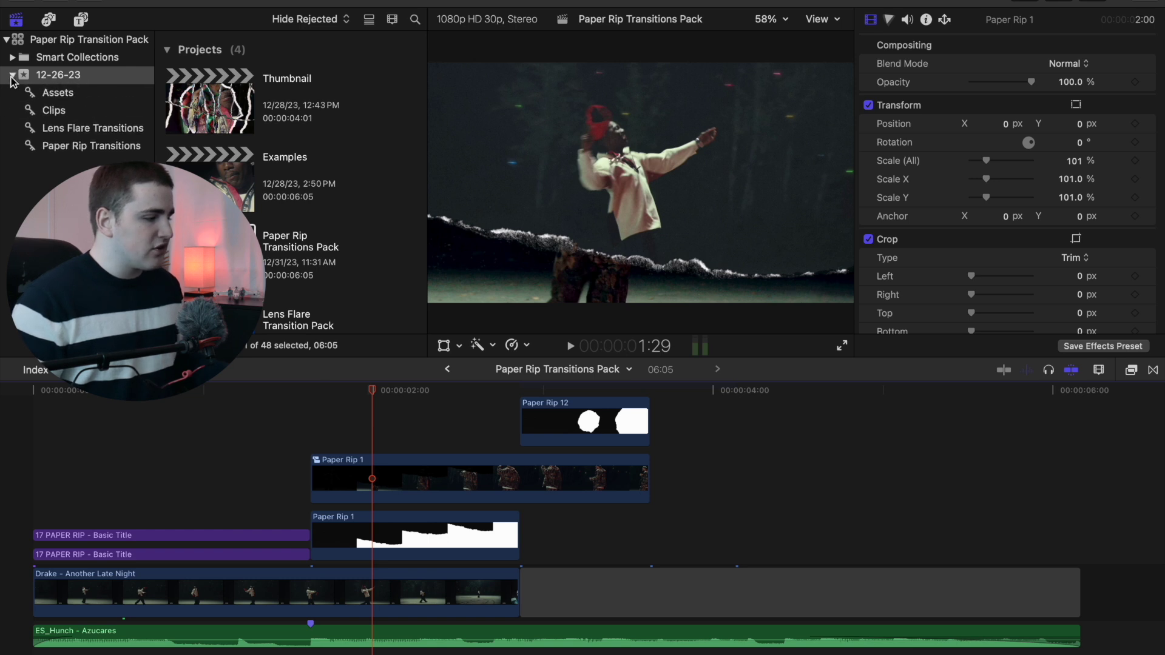
# - Browse the Paper Rip Transitions collection, then list all 48 items of event 12-26-23
pyautogui.click(63, 147)
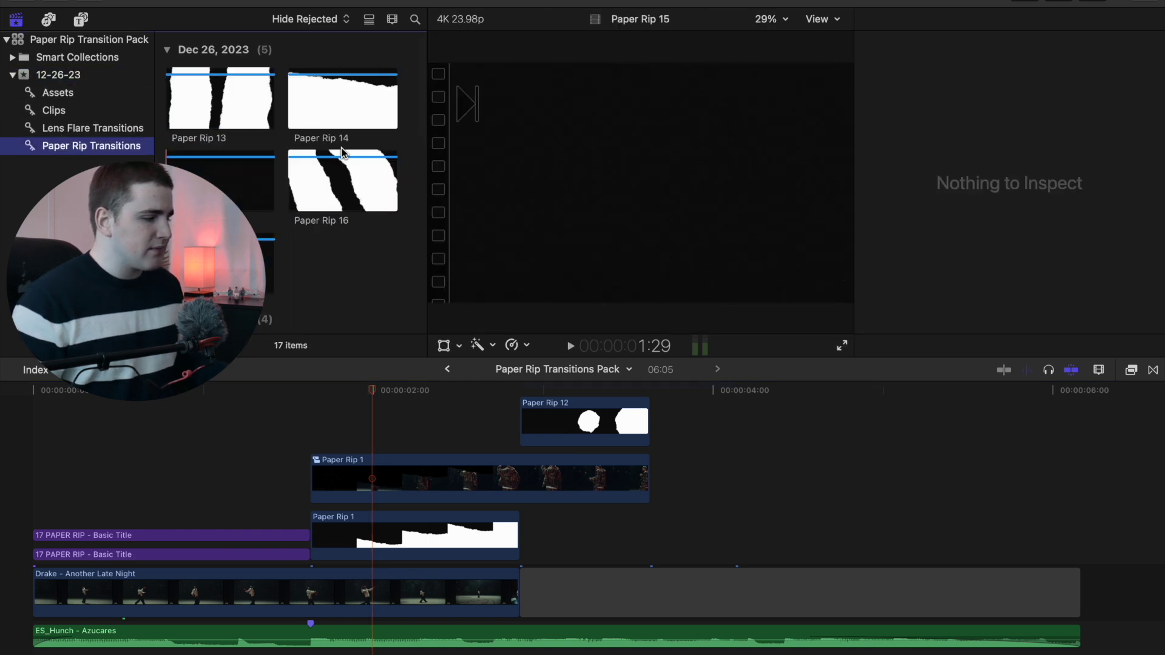
pyautogui.scroll(-5, 345, 151)
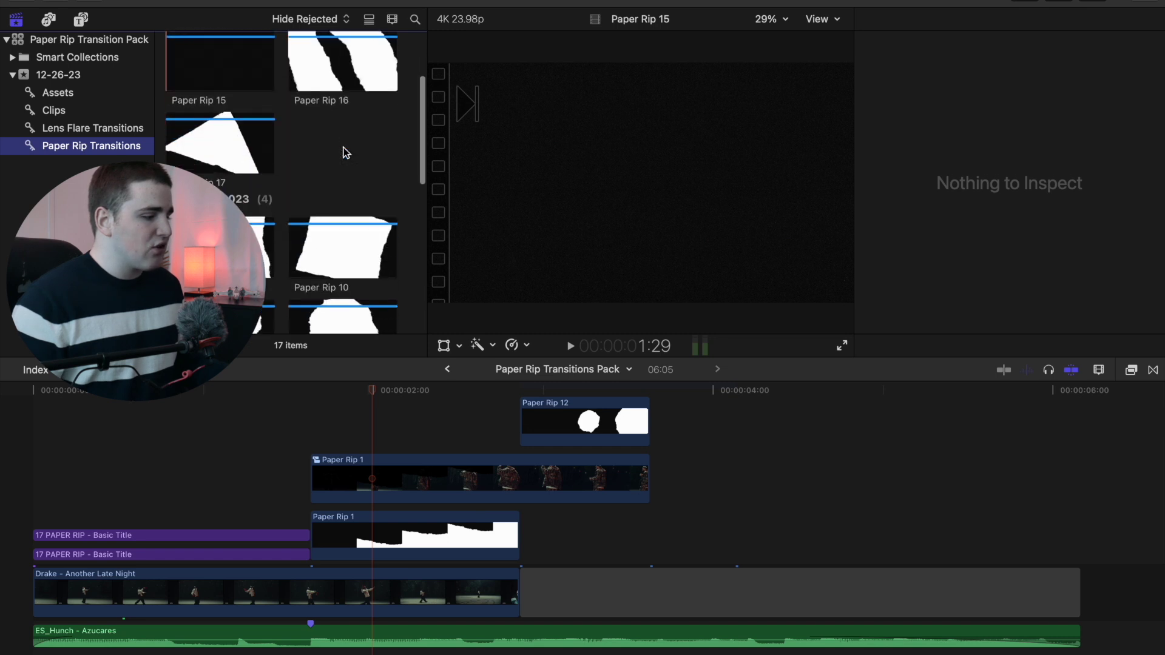
pyautogui.scroll(-10, 344, 151)
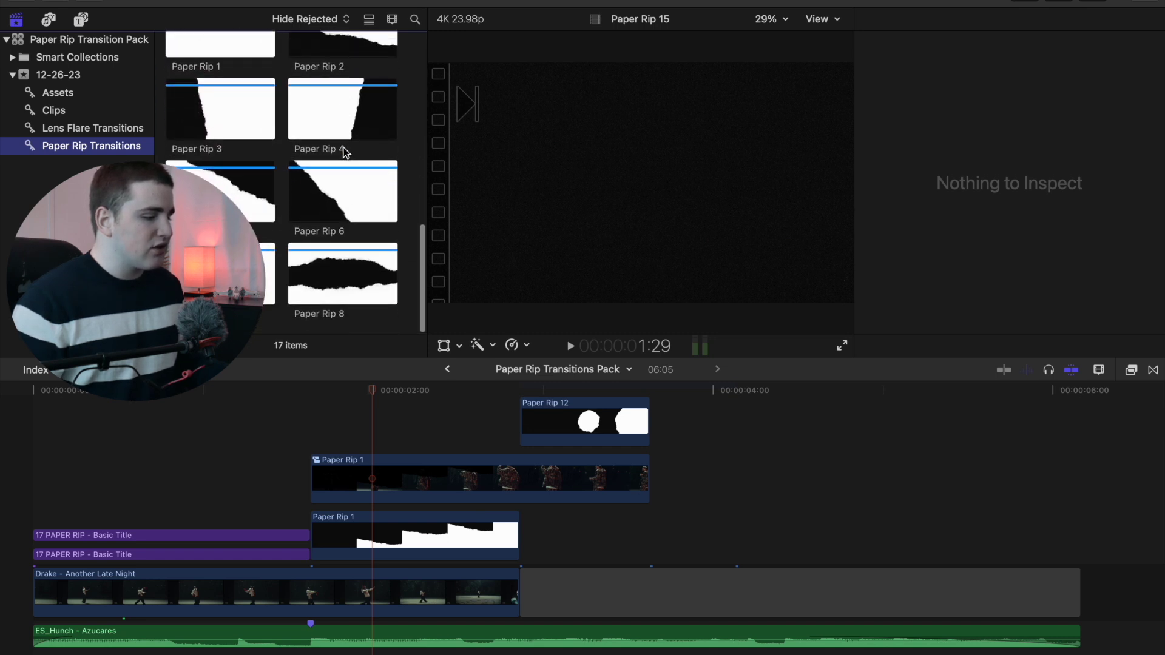
pyautogui.scroll(15, 344, 151)
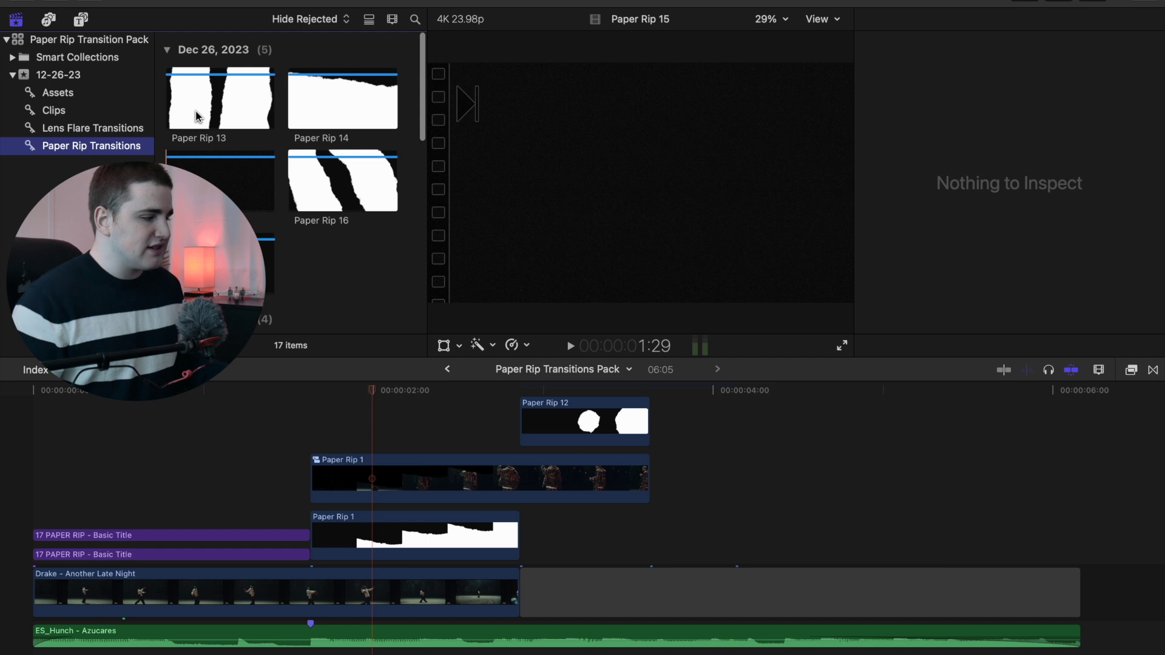
pyautogui.click(79, 75)
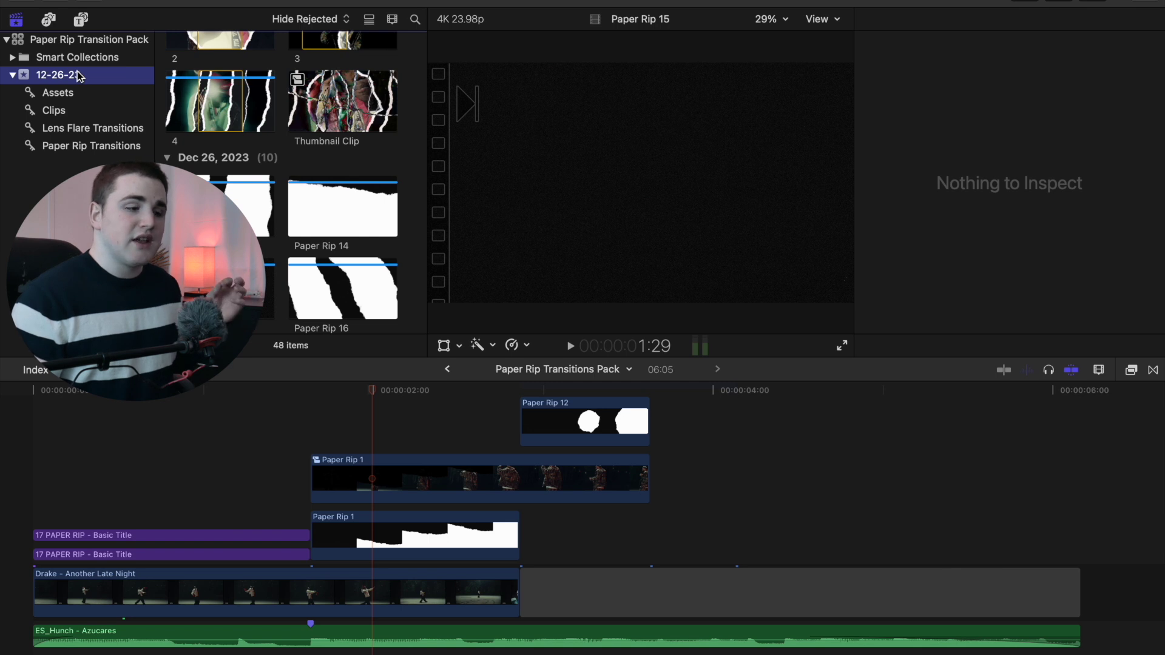
pyautogui.scroll(15, 362, 75)
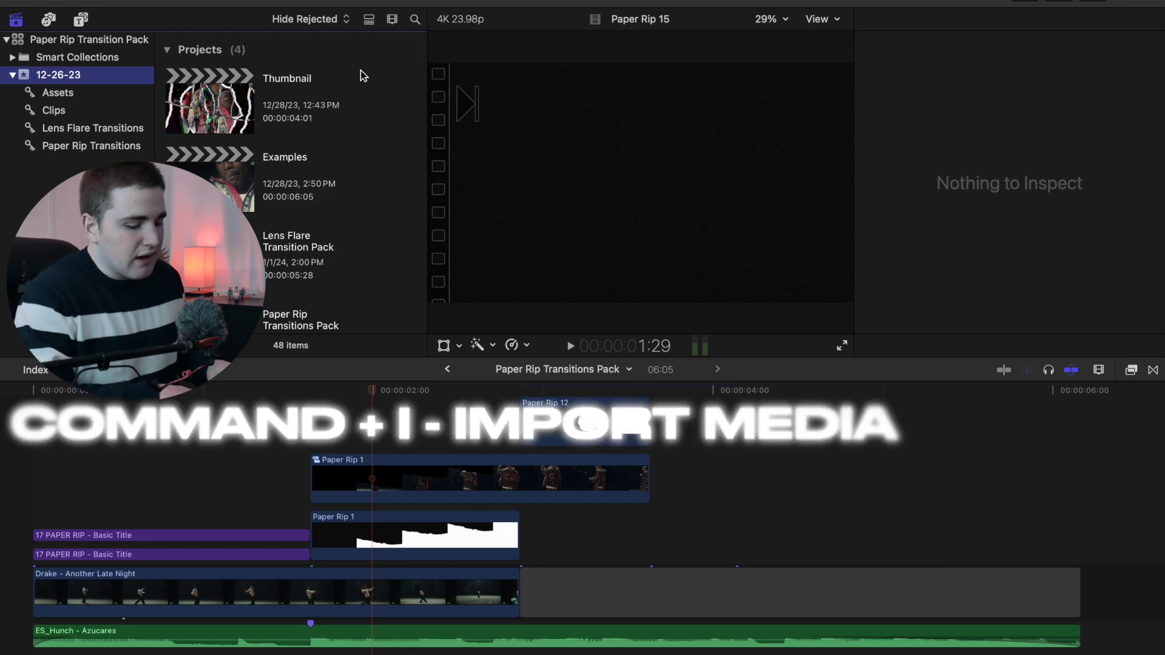
# - In Media Import, select the Lens Flare Transitions folder on the Samsung T7 drive
pyautogui.press('super+i')
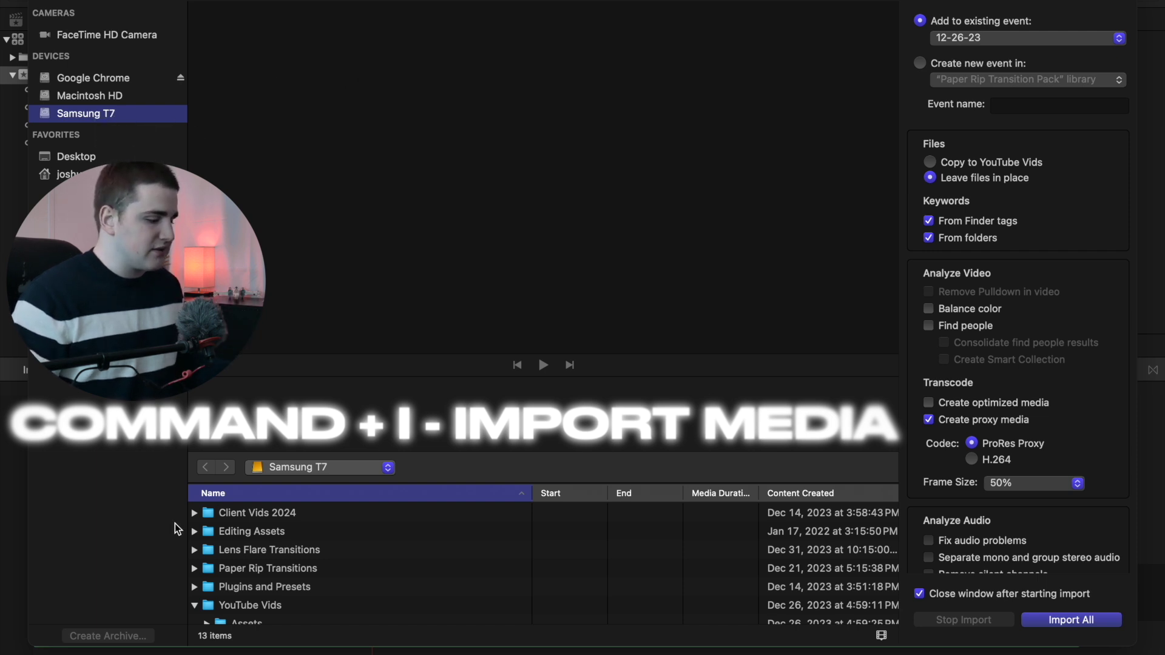
pyautogui.scroll(-3, 223, 529)
pyautogui.scroll(3, 223, 529)
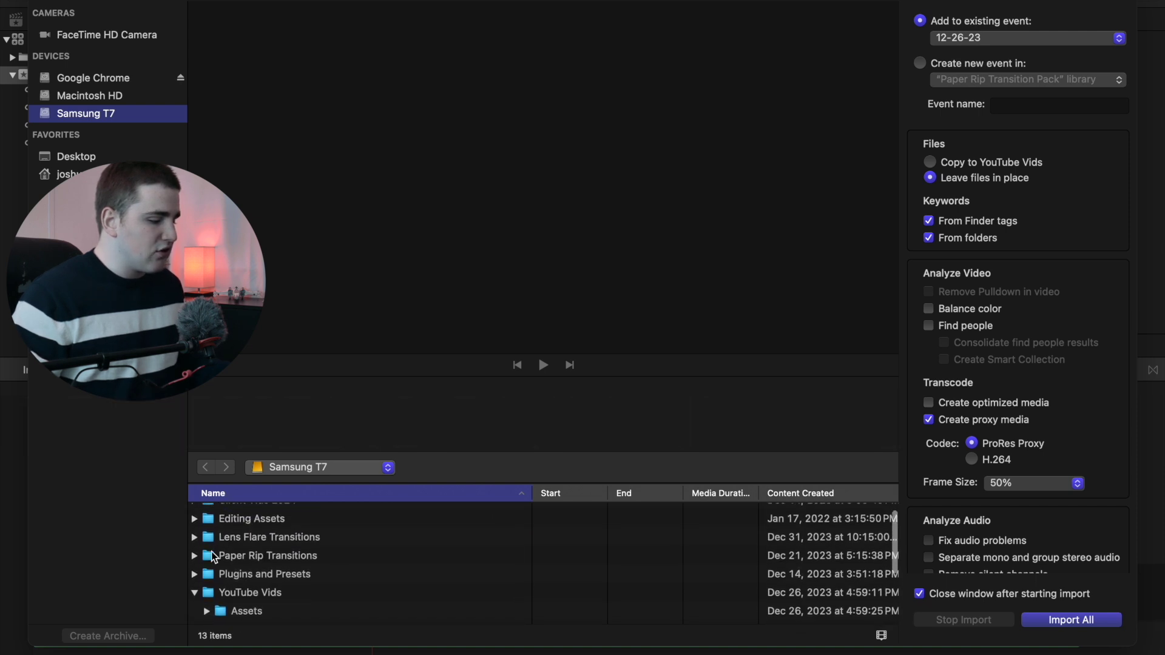
pyautogui.click(195, 556)
pyautogui.click(194, 555)
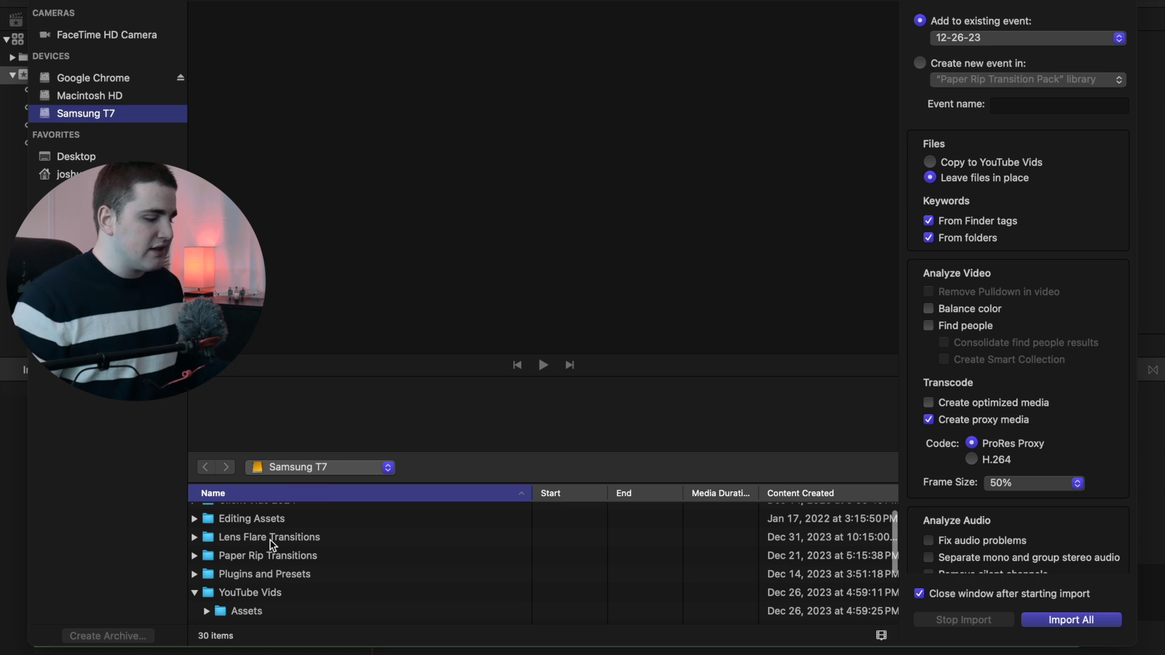
pyautogui.click(194, 538)
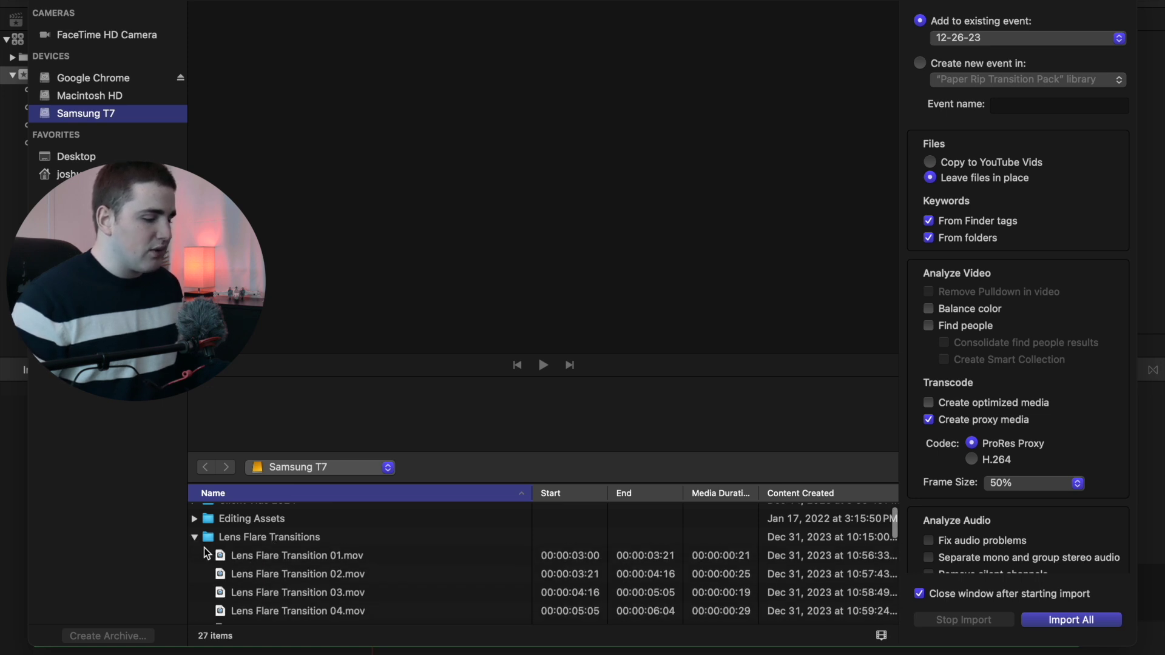
pyautogui.click(195, 538)
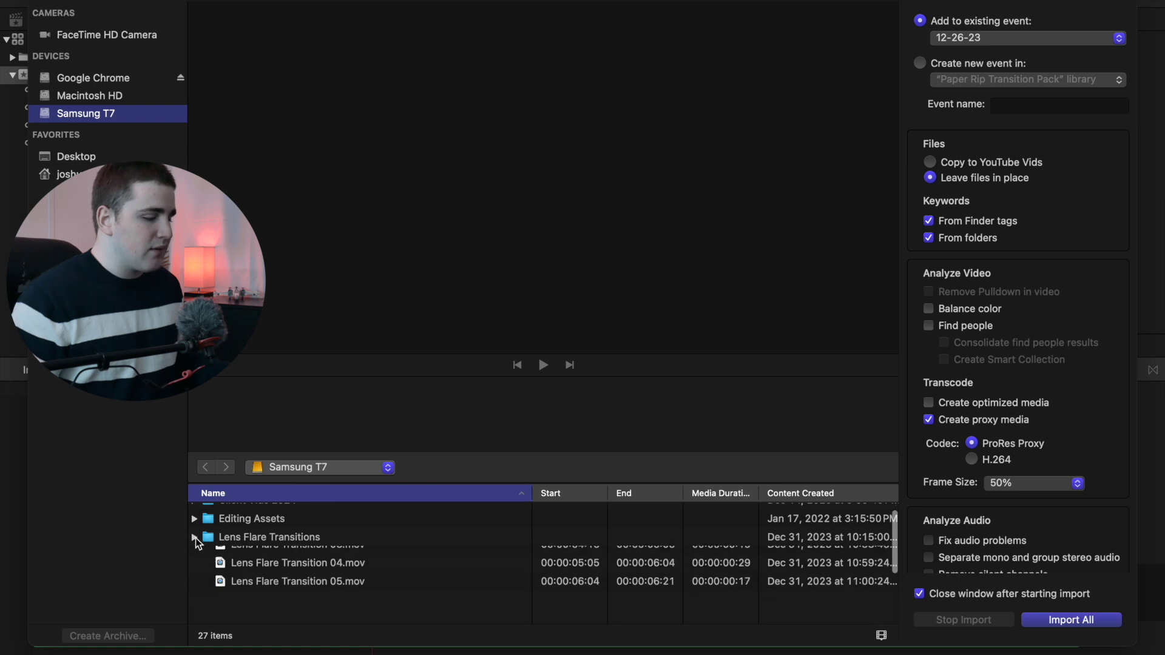
pyautogui.click(256, 537)
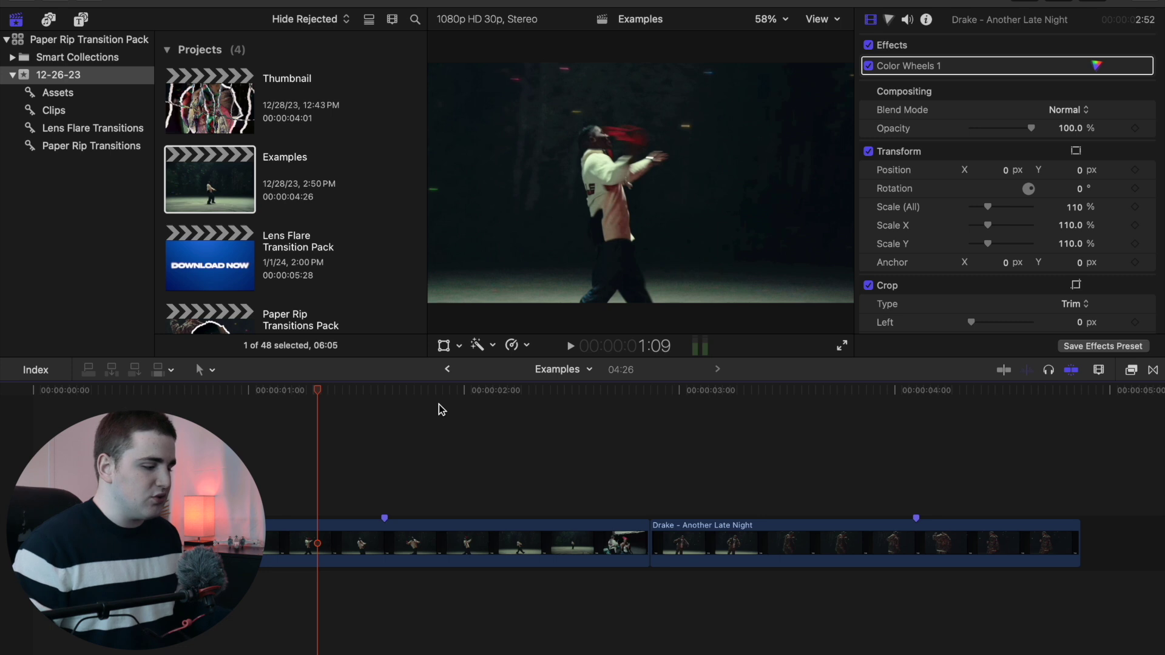
# - Play the Examples edit from 0:23 and park the playhead near 1:01
pyautogui.moveTo(317, 391); pyautogui.dragTo(202, 396)
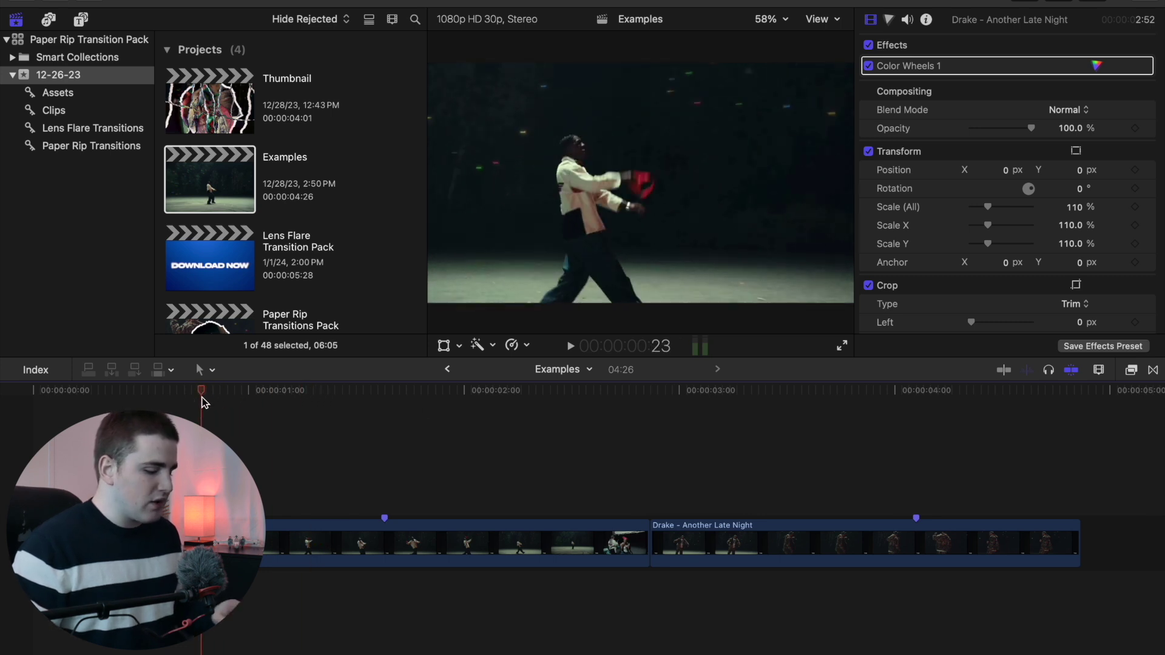
pyautogui.press('space')
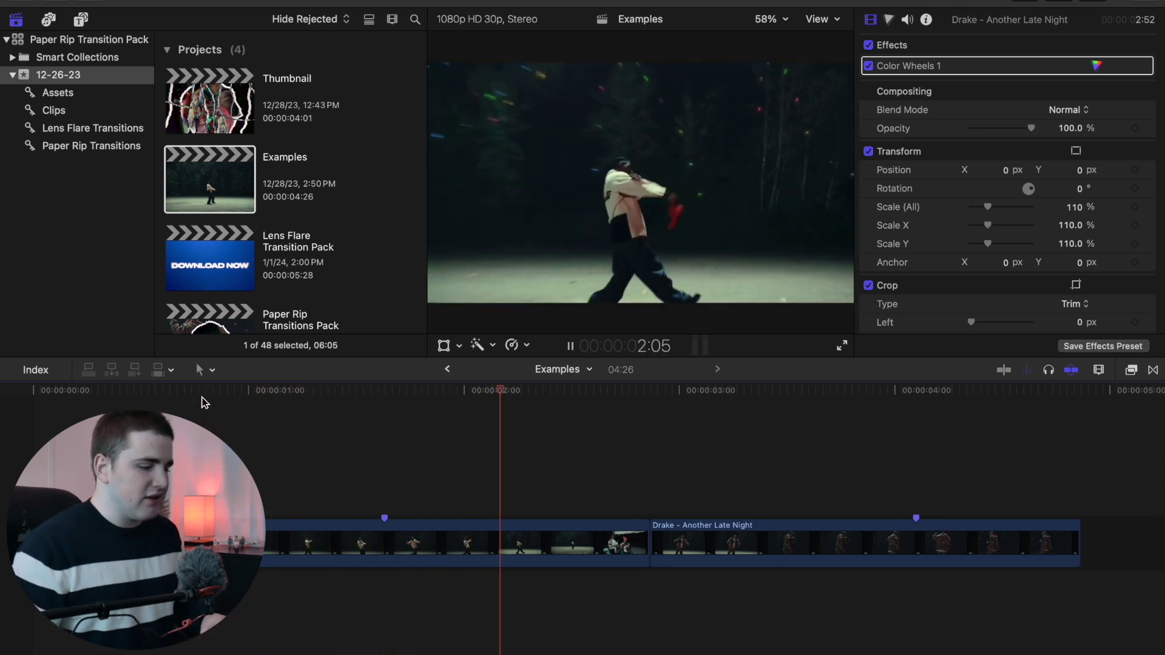
pyautogui.press('space')
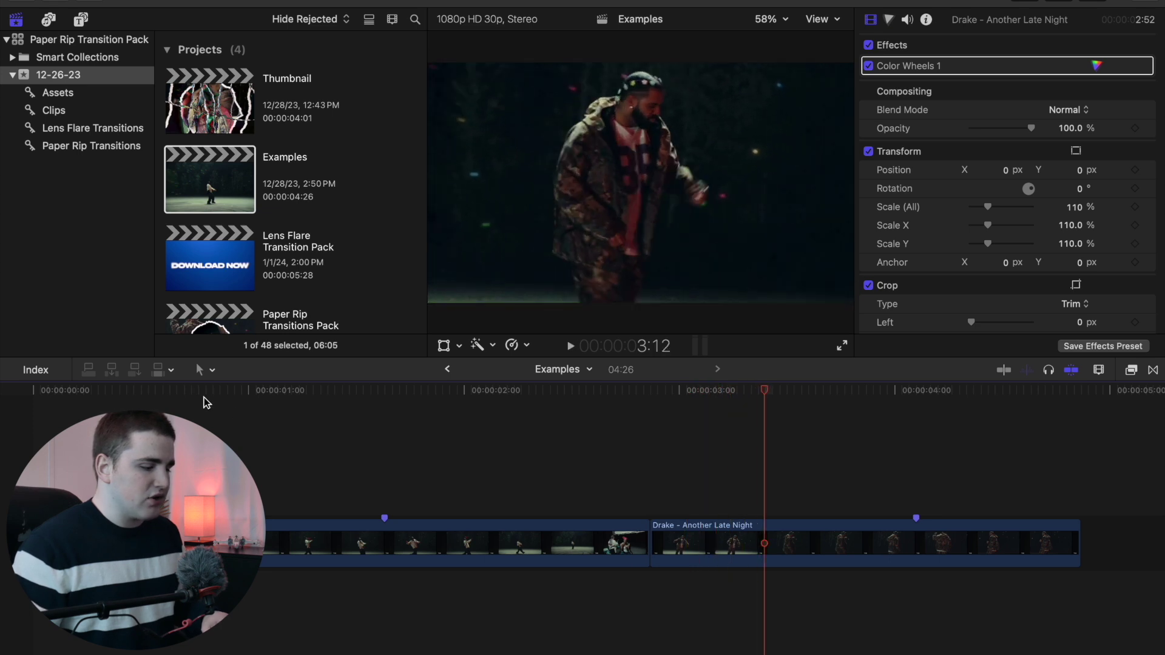
pyautogui.click(255, 420)
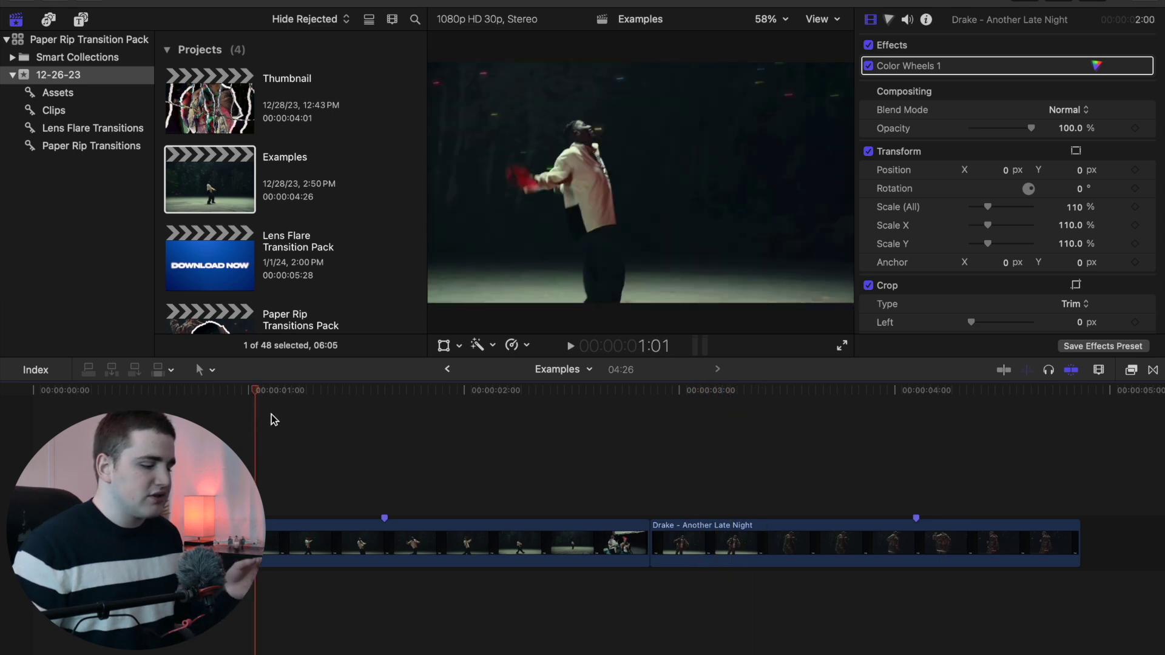
# - Lift Drake – Another Late Night above the first clip, then show Paper Rip Transitions
pyautogui.click(704, 542)
pyautogui.moveTo(708, 544); pyautogui.dragTo(448, 491)
pyautogui.click(486, 454)
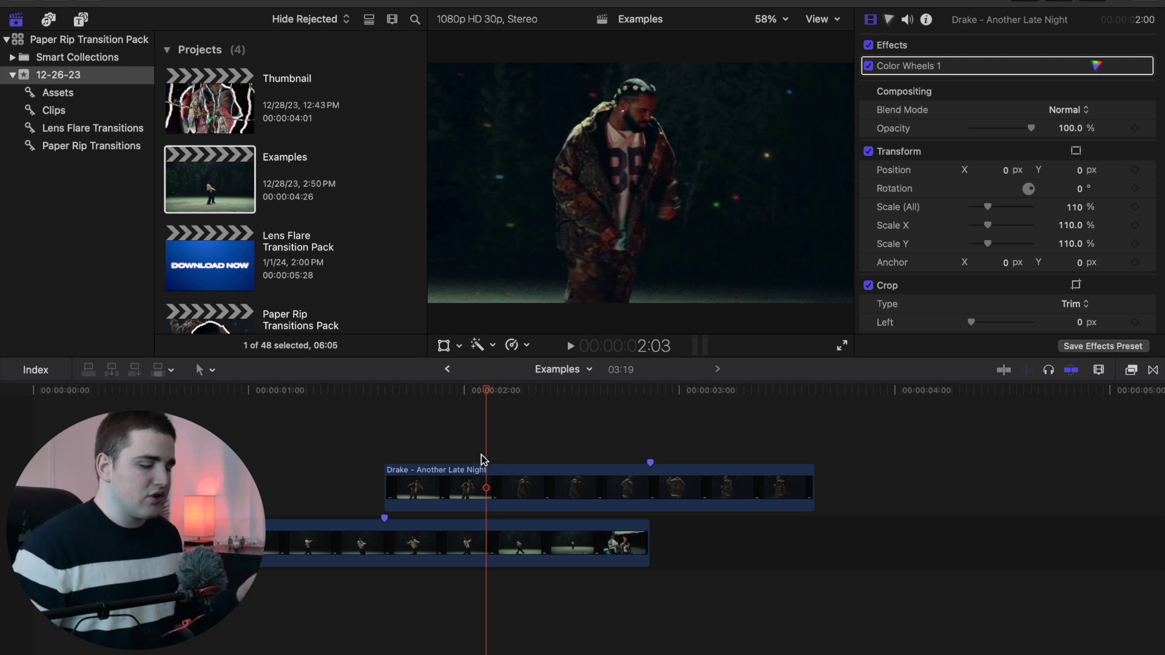
pyautogui.click(131, 146)
# - Place Paper Rip 1 above the overlapping Drake clip at the edit point
pyautogui.scroll(-10, 277, 146)
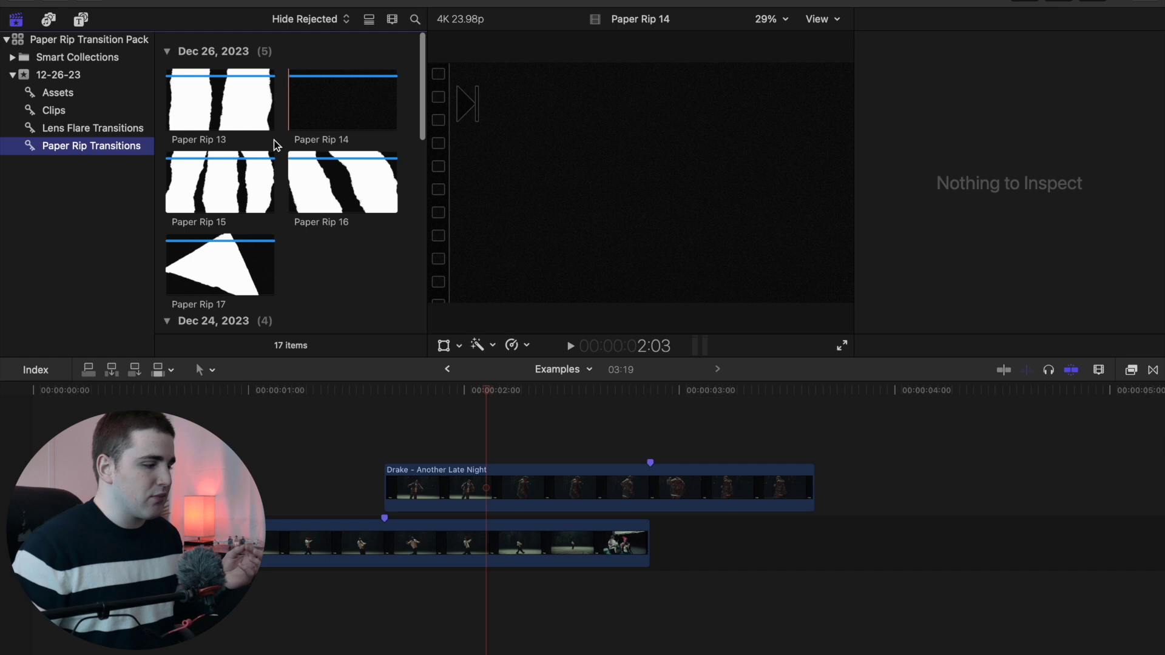
pyautogui.scroll(-8, 276, 145)
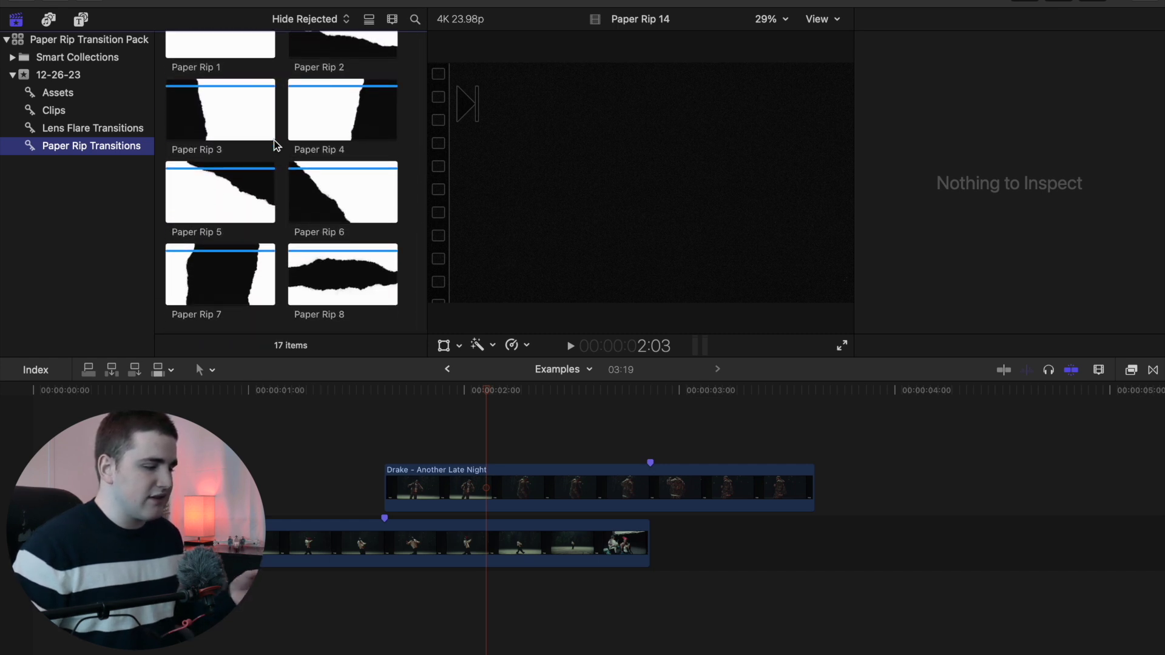
pyautogui.scroll(3, 215, 131)
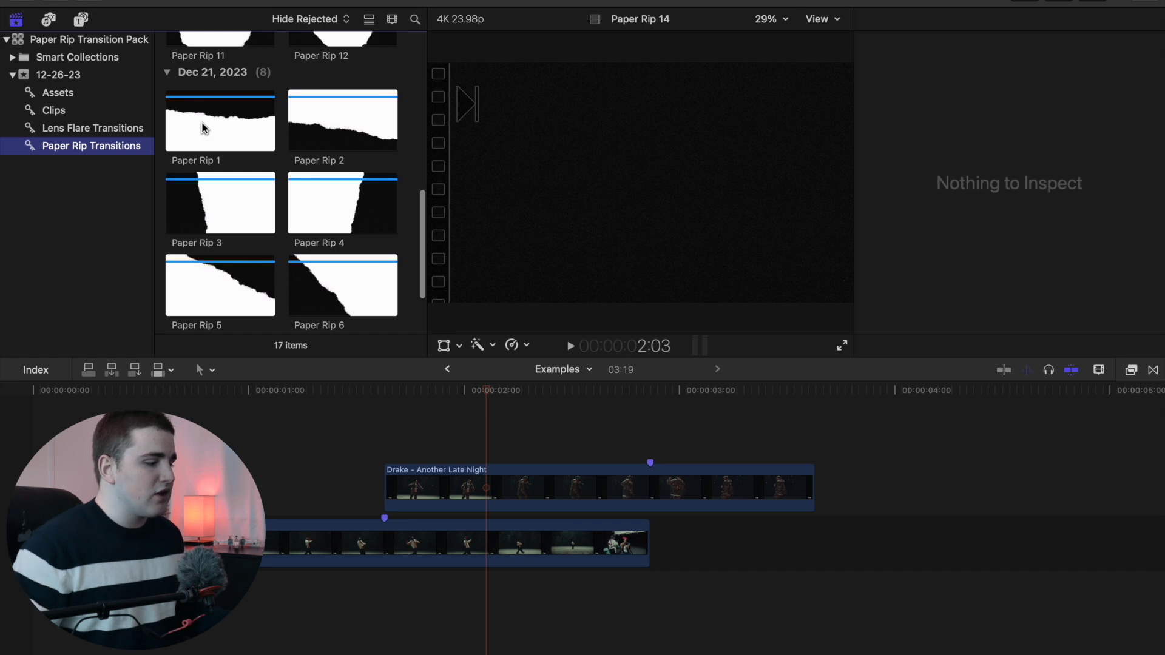
pyautogui.click(203, 123)
pyautogui.moveTo(202, 123); pyautogui.dragTo(383, 420)
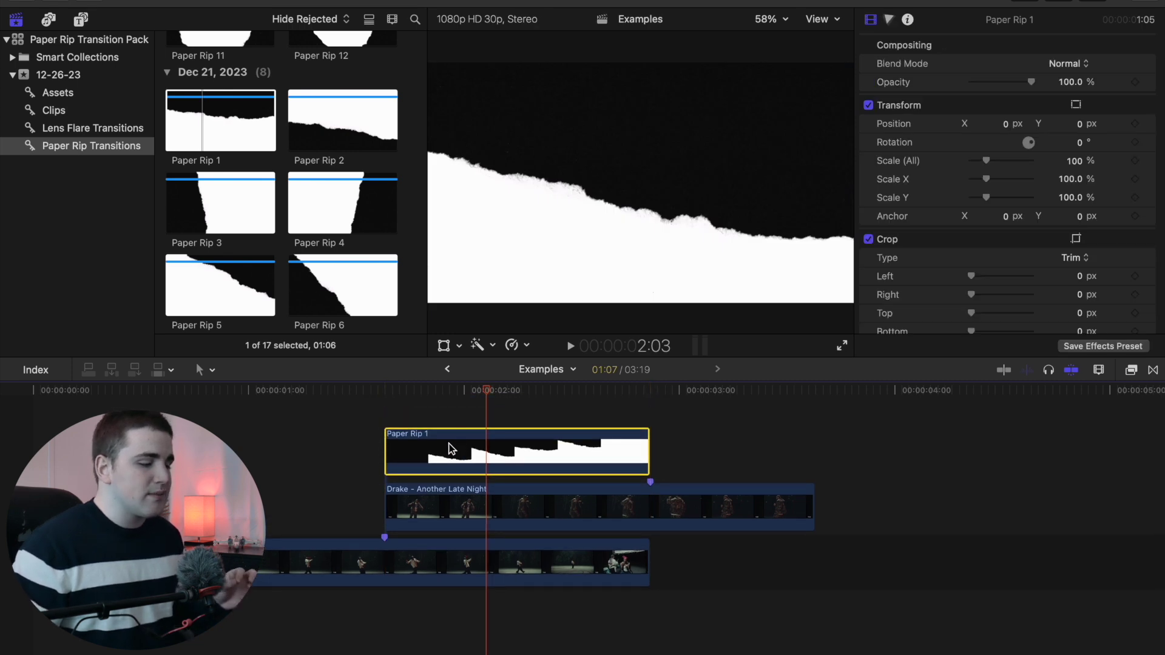
# - Check Paper Rip 1's start and end on the timeline, then select the clip
pyautogui.click(389, 420)
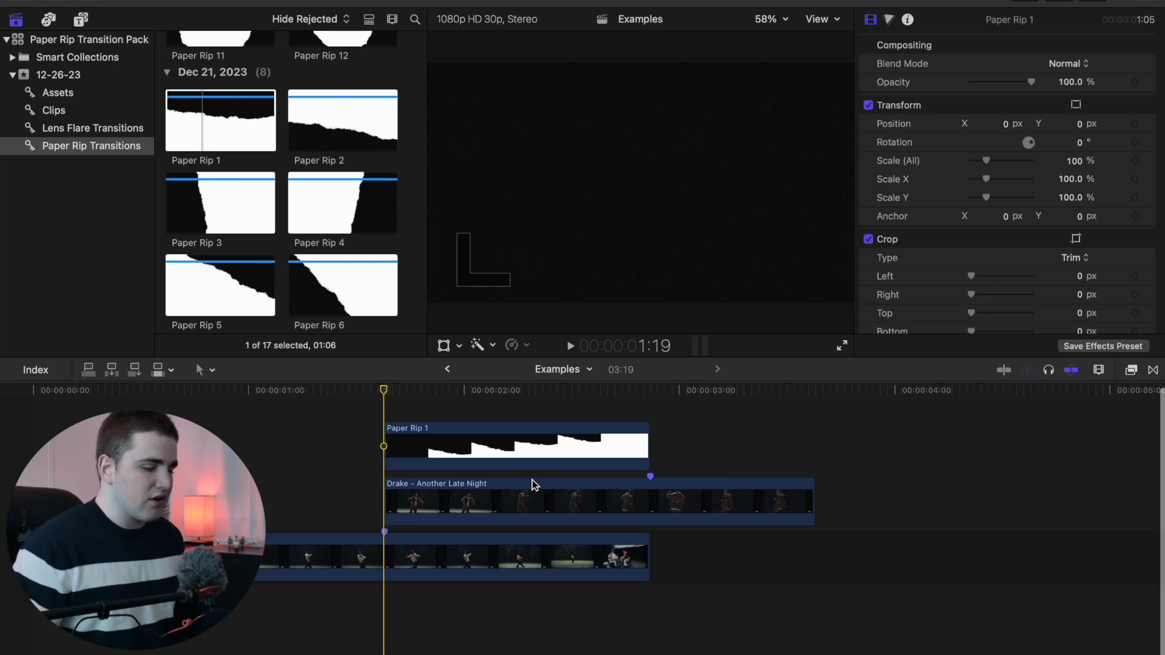
pyautogui.click(650, 410)
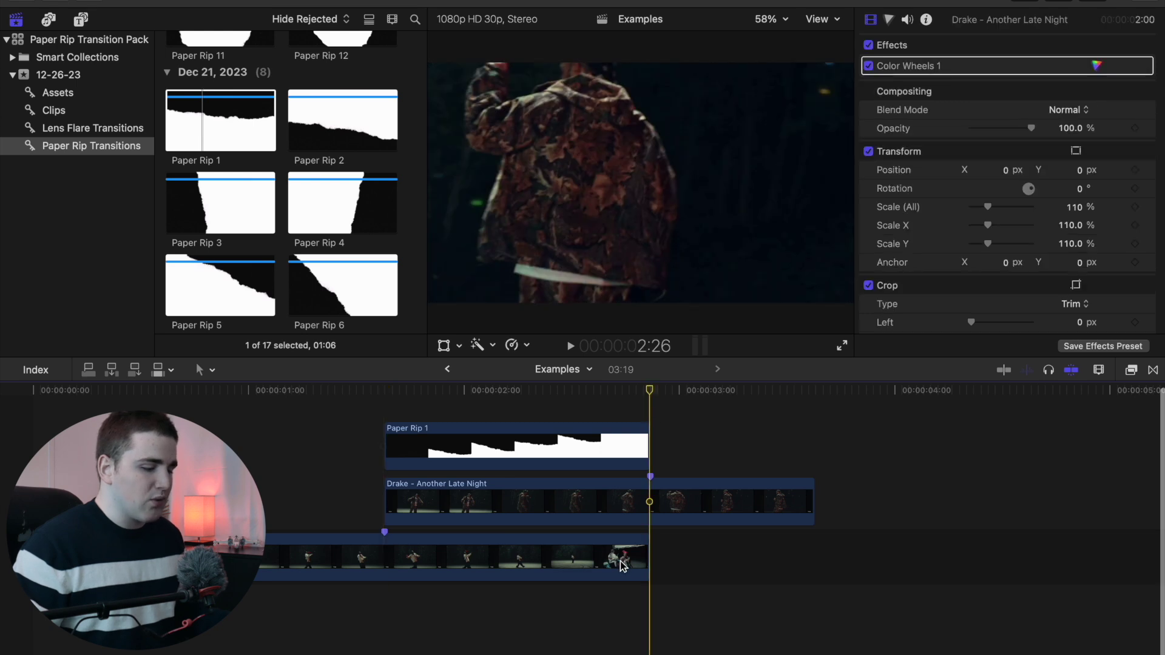
pyautogui.click(514, 449)
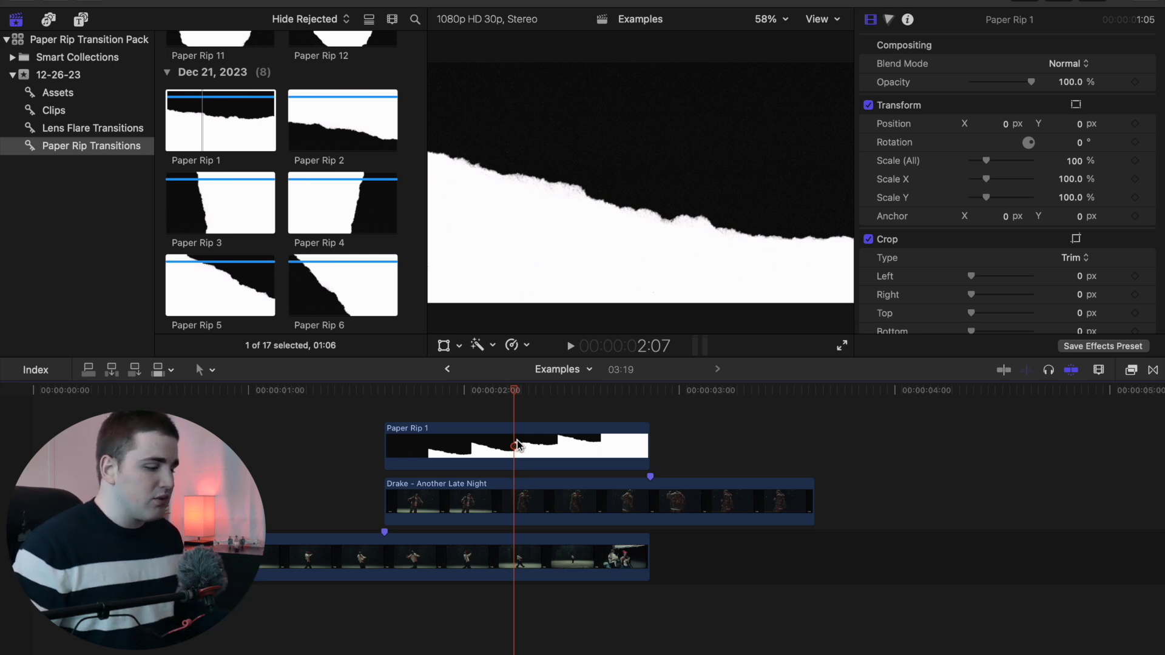
pyautogui.click(517, 445)
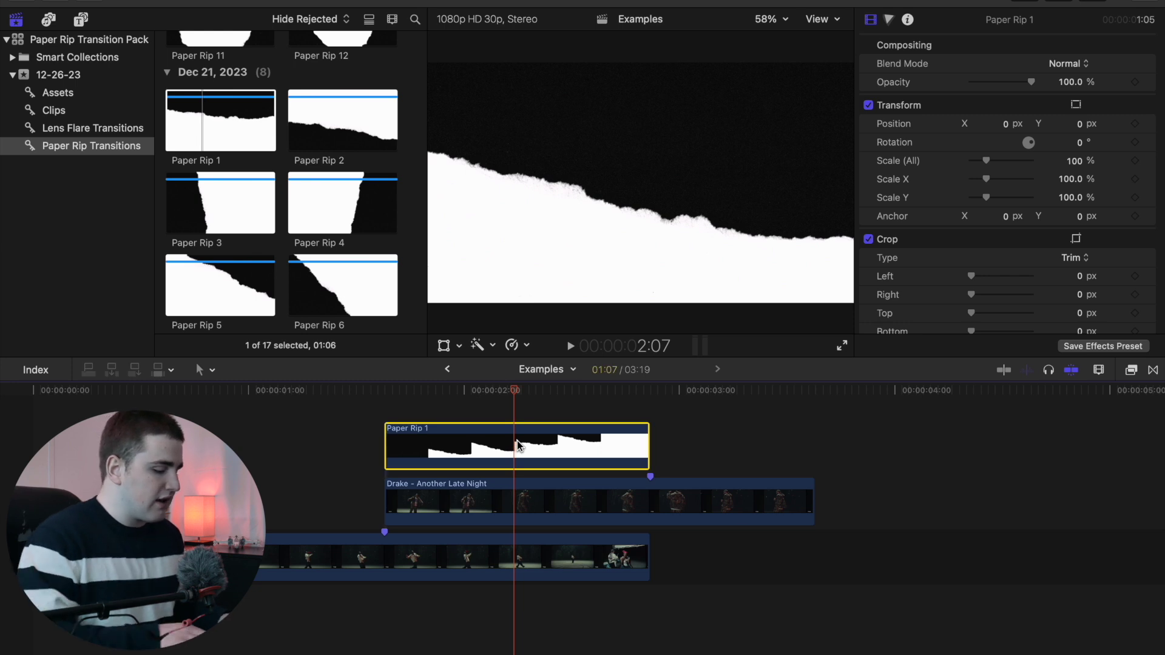
pyautogui.press('super+r')
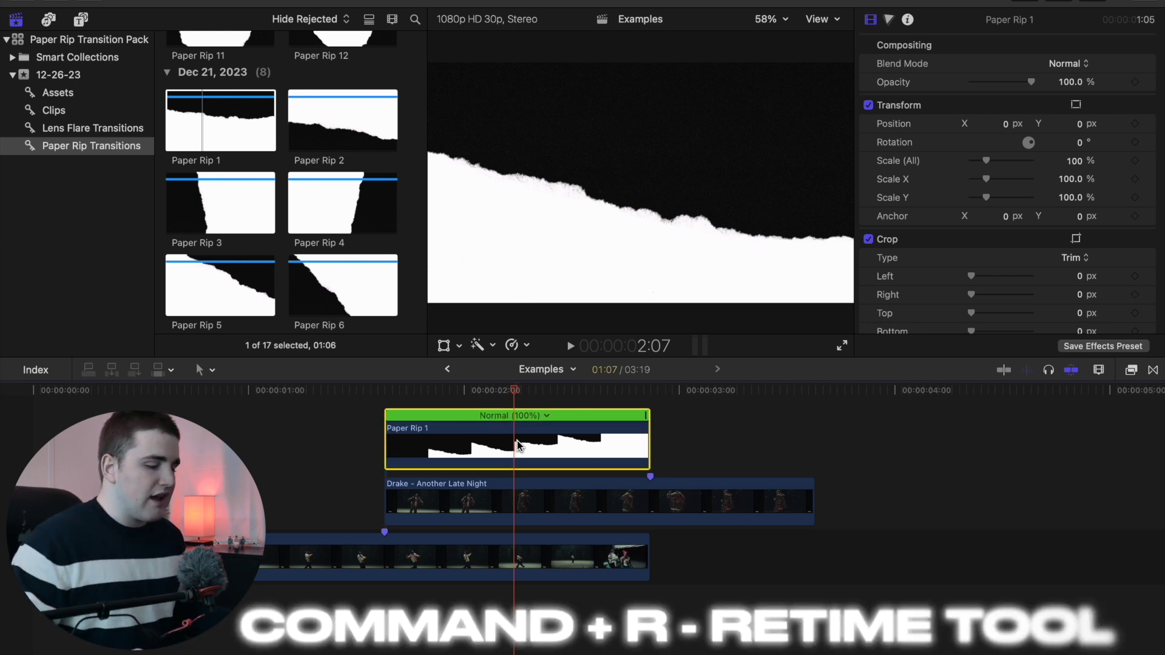
pyautogui.scroll(1, 518, 445)
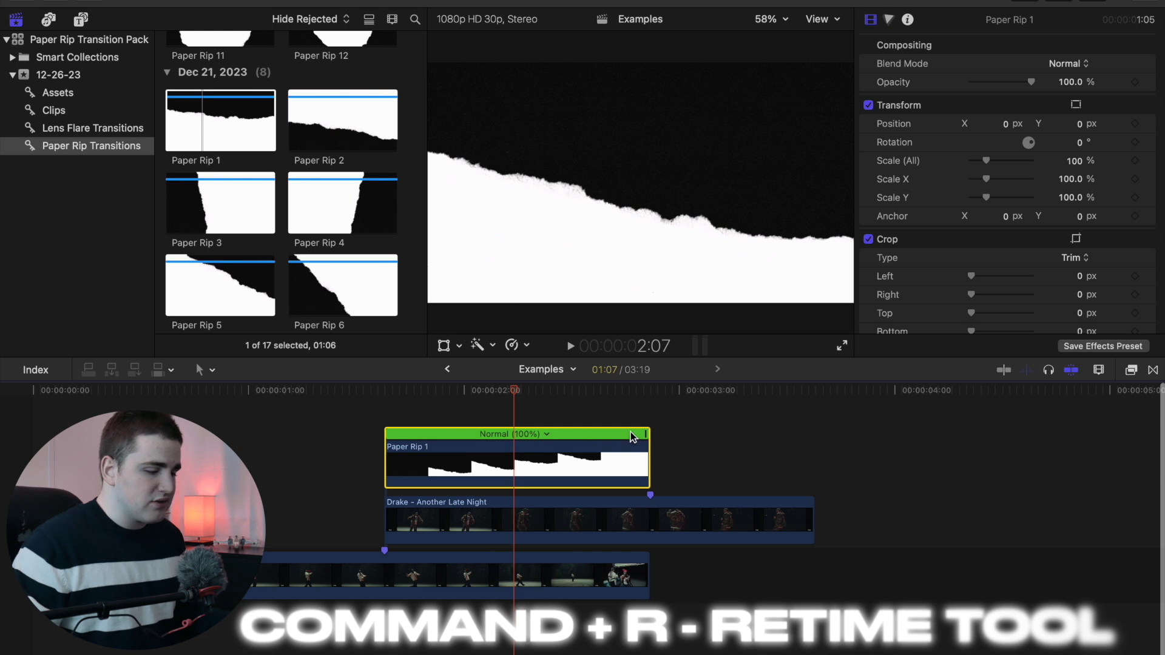
pyautogui.moveTo(647, 434); pyautogui.dragTo(850, 442)
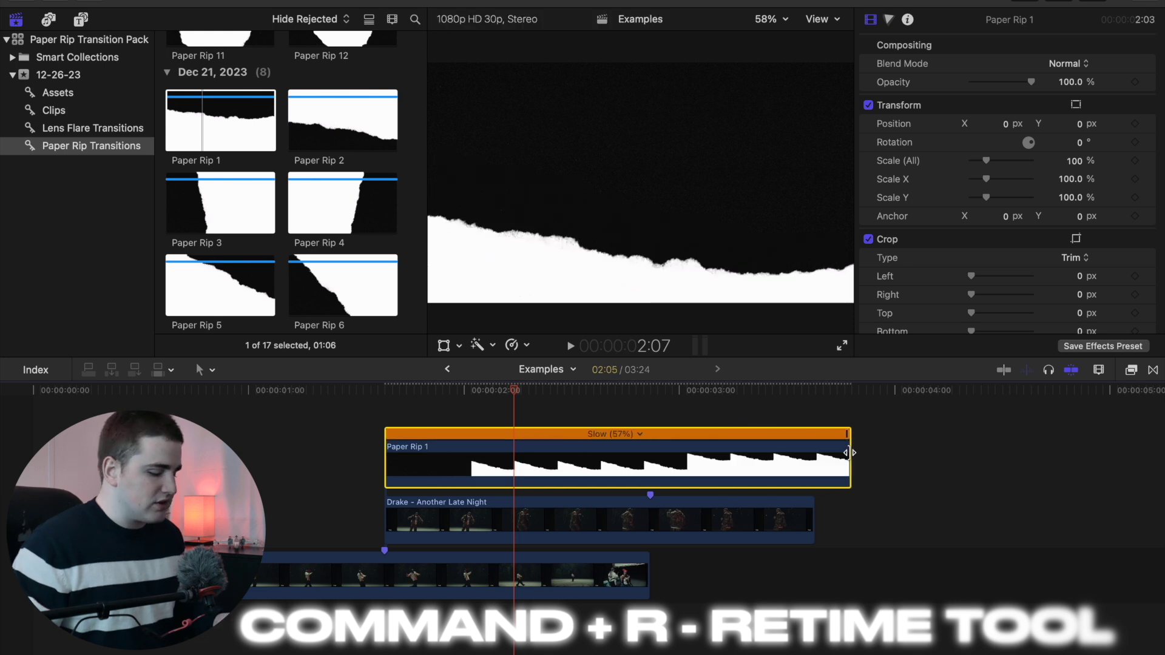
pyautogui.press('super+z')
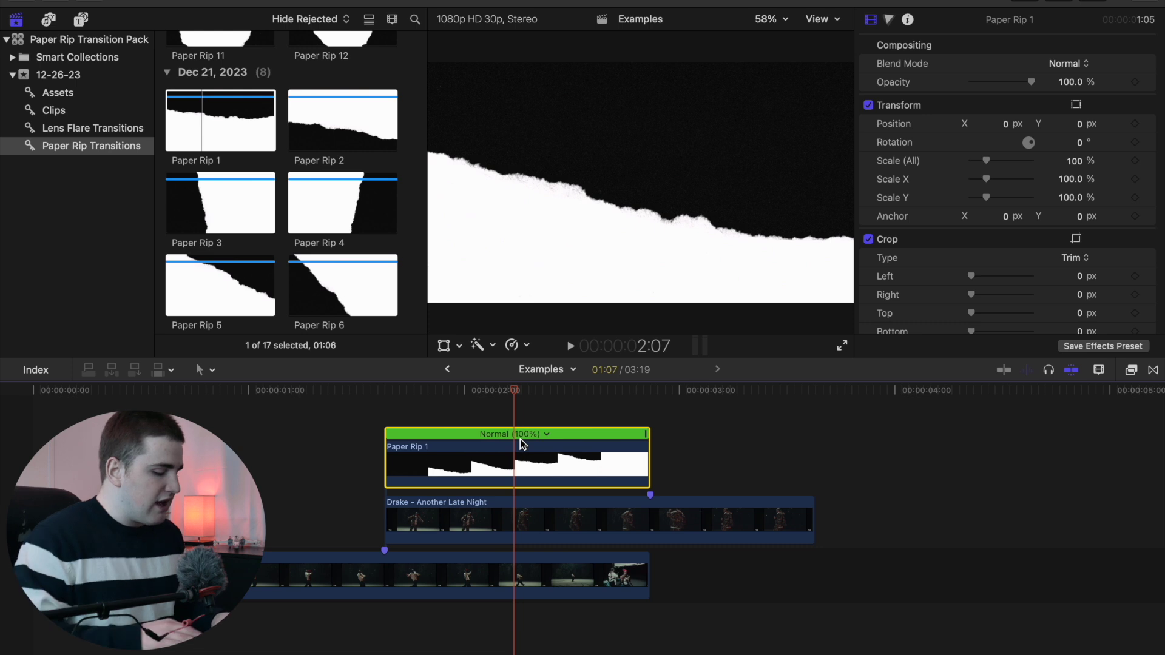
pyautogui.press('super+r')
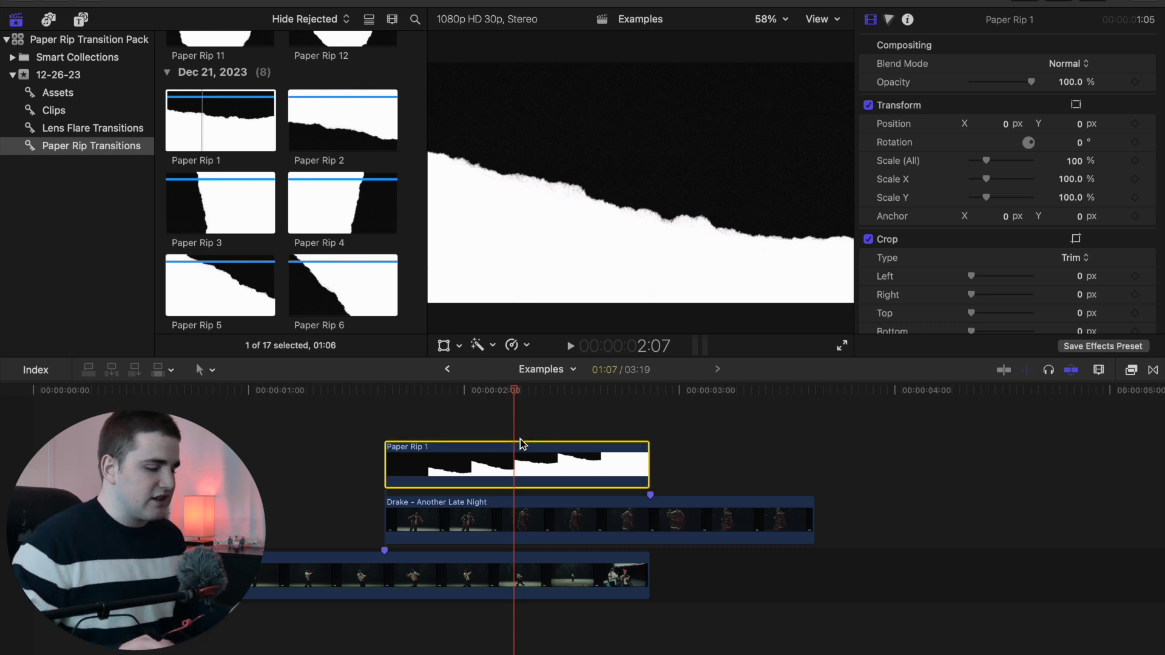
pyautogui.click(513, 434)
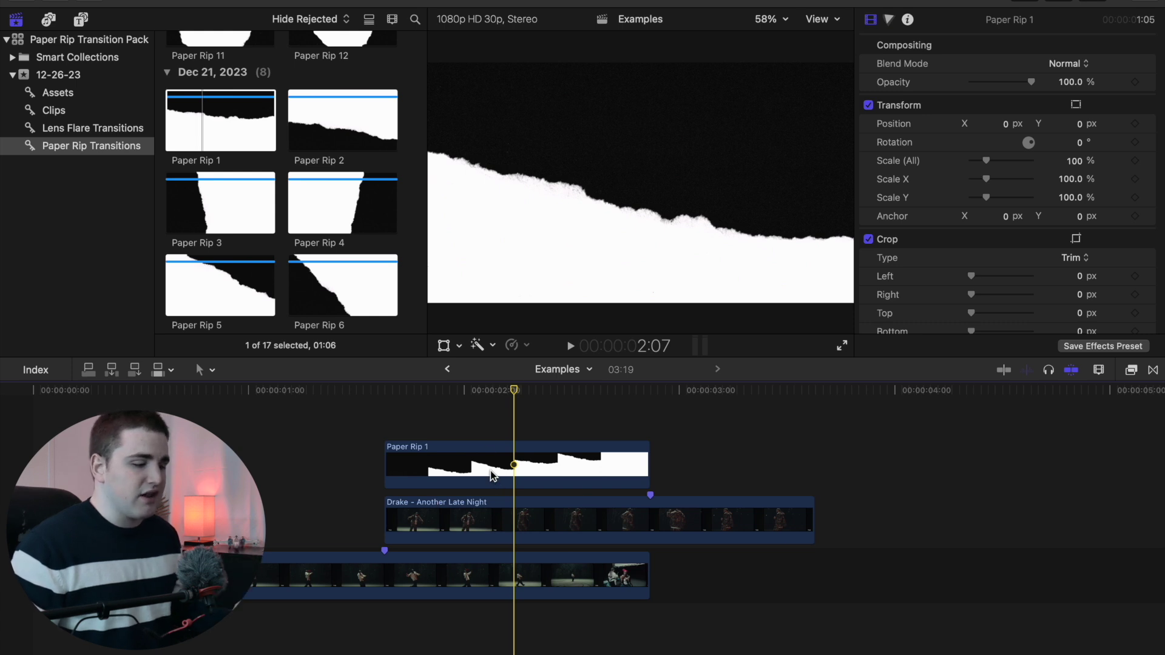
pyautogui.click(528, 462)
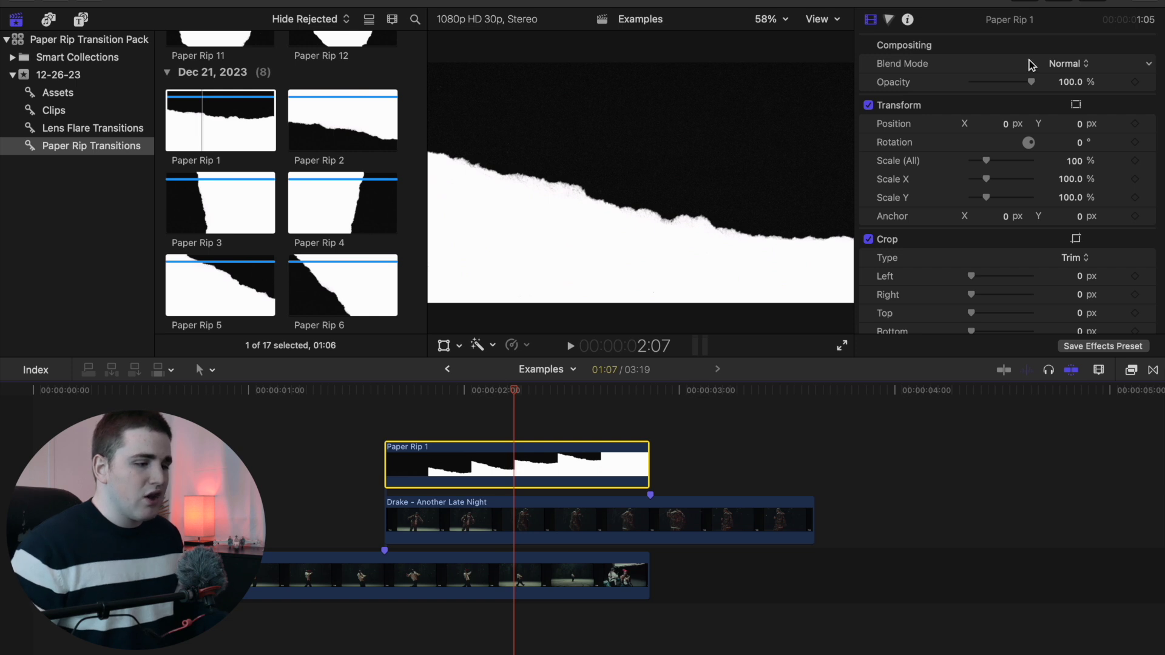
# - Change Paper Rip 1's blend mode to Stencil Luma in the Video inspector
pyautogui.click(1058, 66)
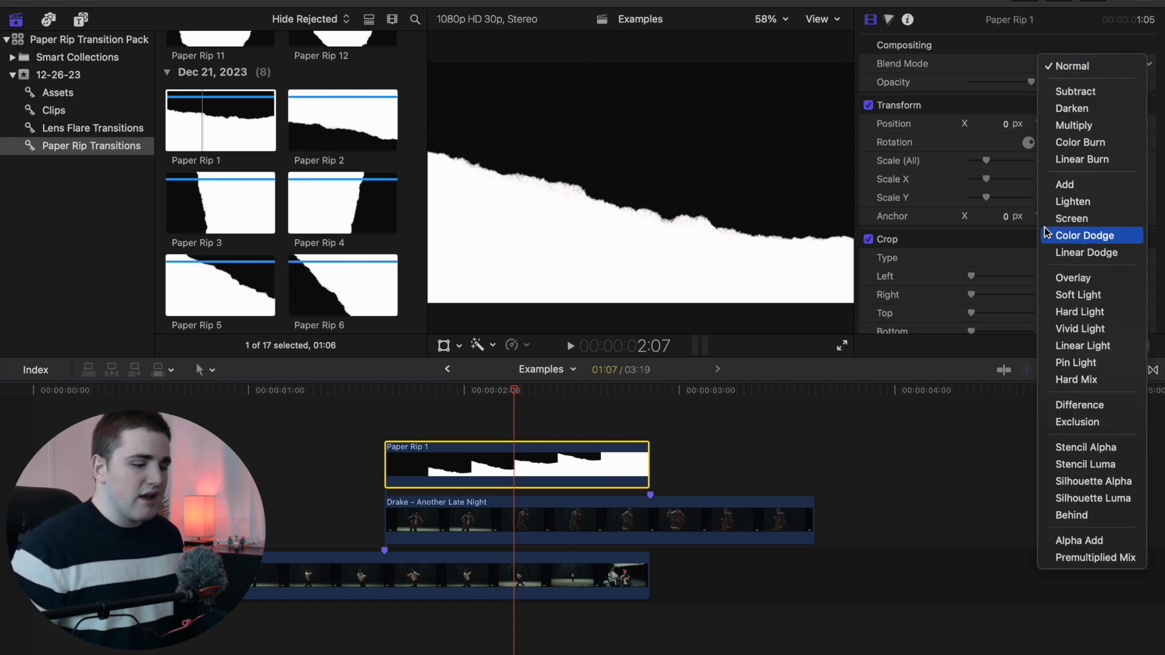
pyautogui.click(1071, 469)
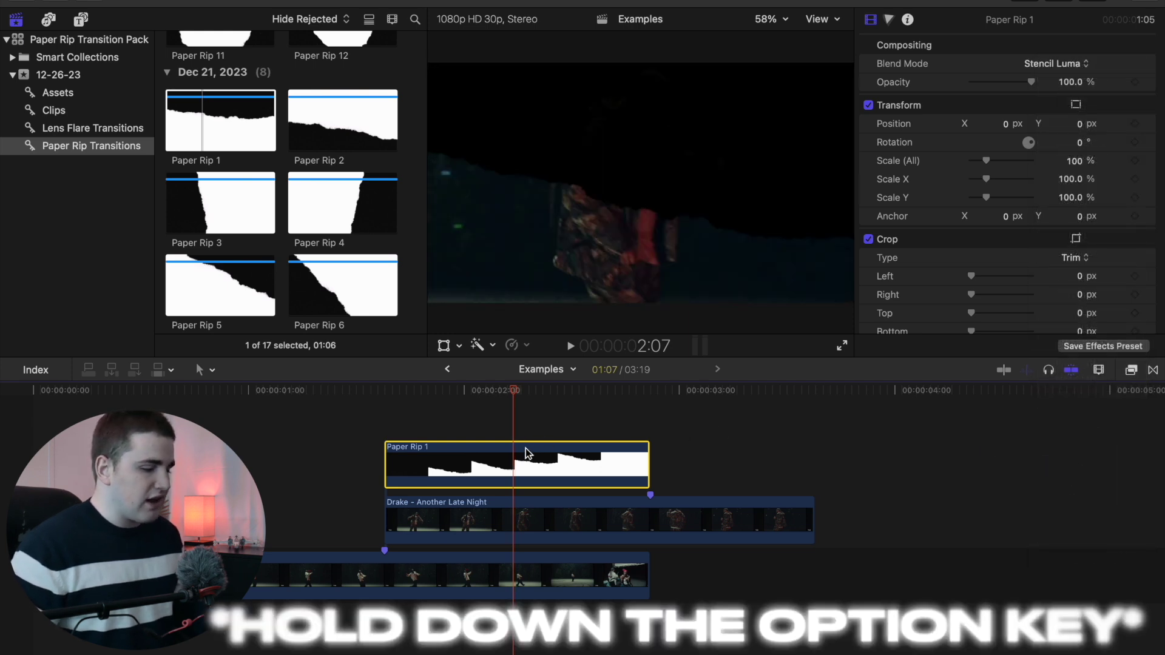
# - Duplicate Paper Rip 1, move one copy below the Drake clip, and select the upper copy with Drake
pyautogui.moveTo(527, 454); pyautogui.dragTo(530, 449)
pyautogui.moveTo(526, 442); pyautogui.dragTo(528, 440)
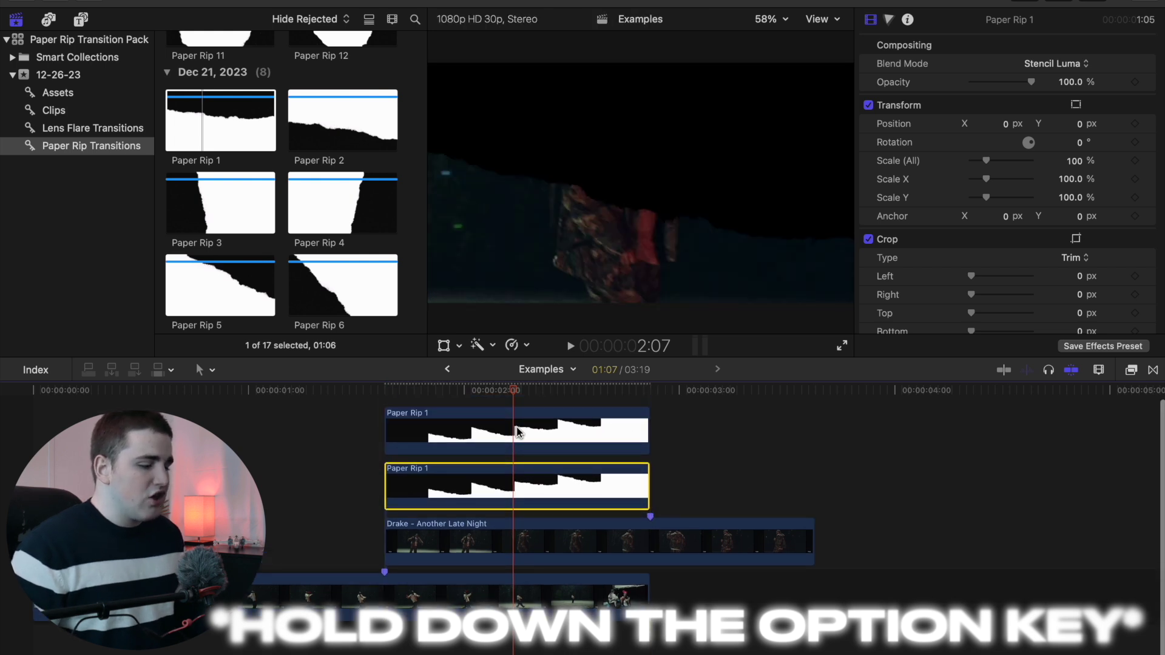
pyautogui.click(513, 430)
pyautogui.moveTo(506, 427); pyautogui.dragTo(505, 539)
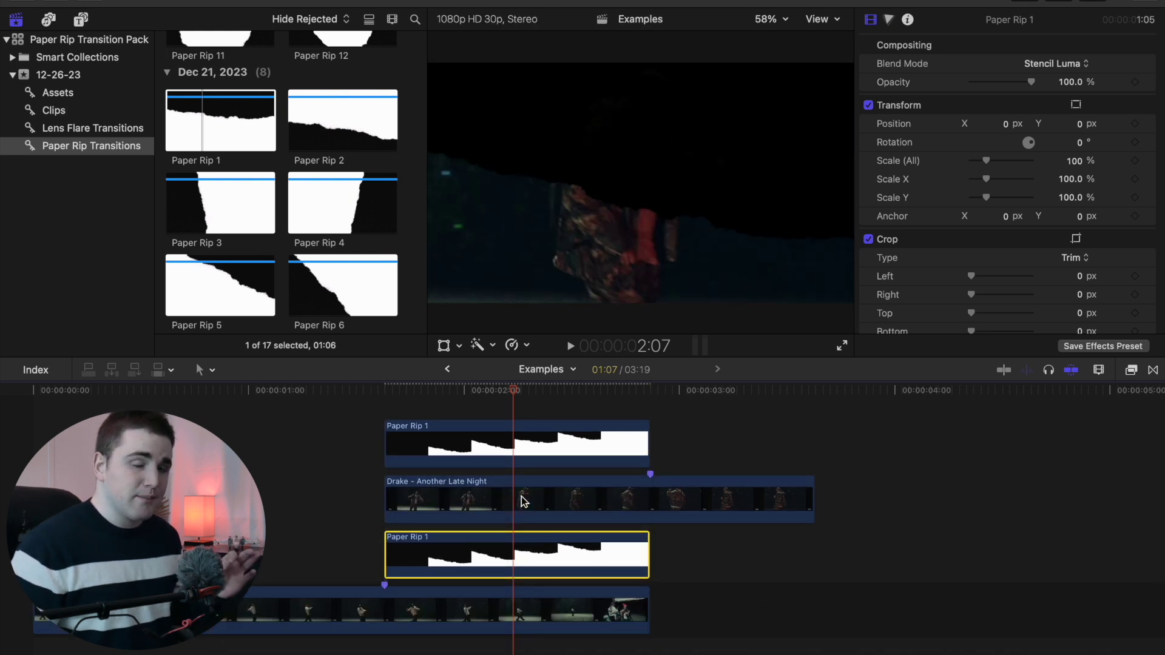
pyautogui.click(447, 442)
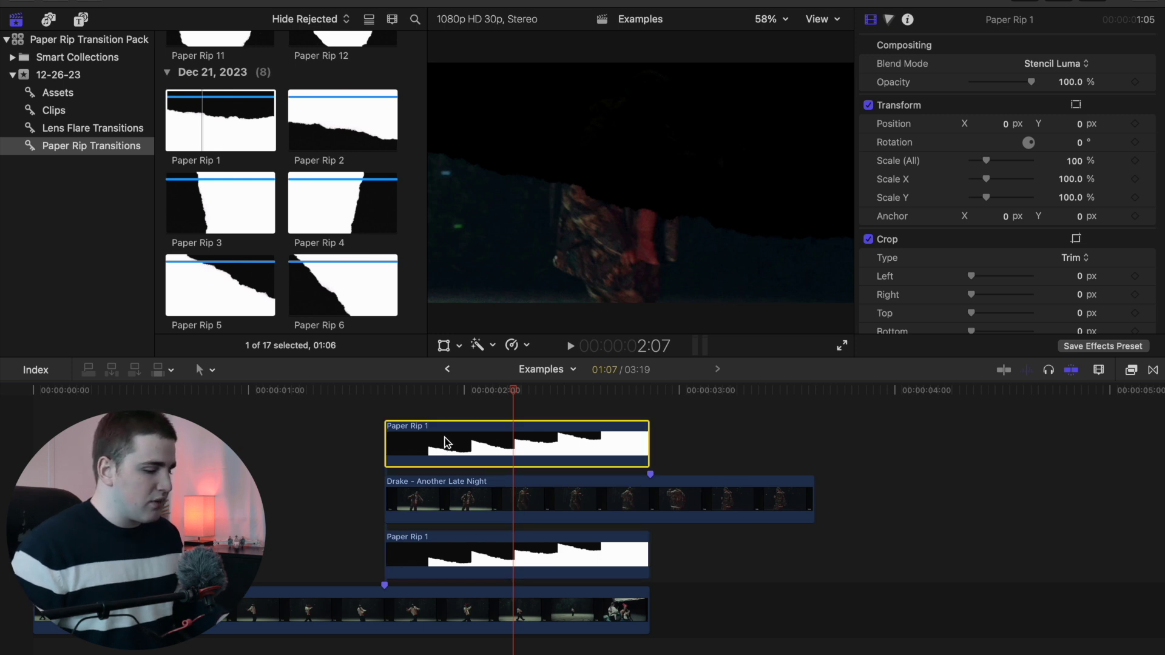
pyautogui.keyDown('super'); pyautogui.click(457, 499); pyautogui.keyUp('super')
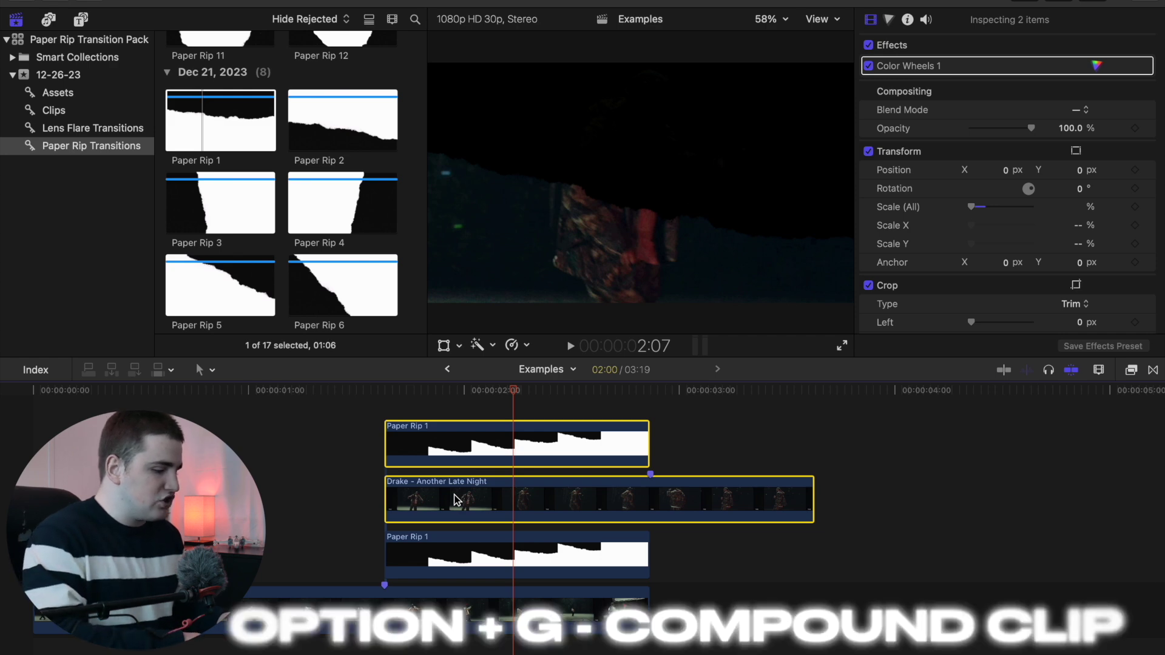
# - Nest the upper Paper Rip 1 and the Drake clip into a compound clip named '1'
pyautogui.hotkey('alt', 'g')
pyautogui.write('1')
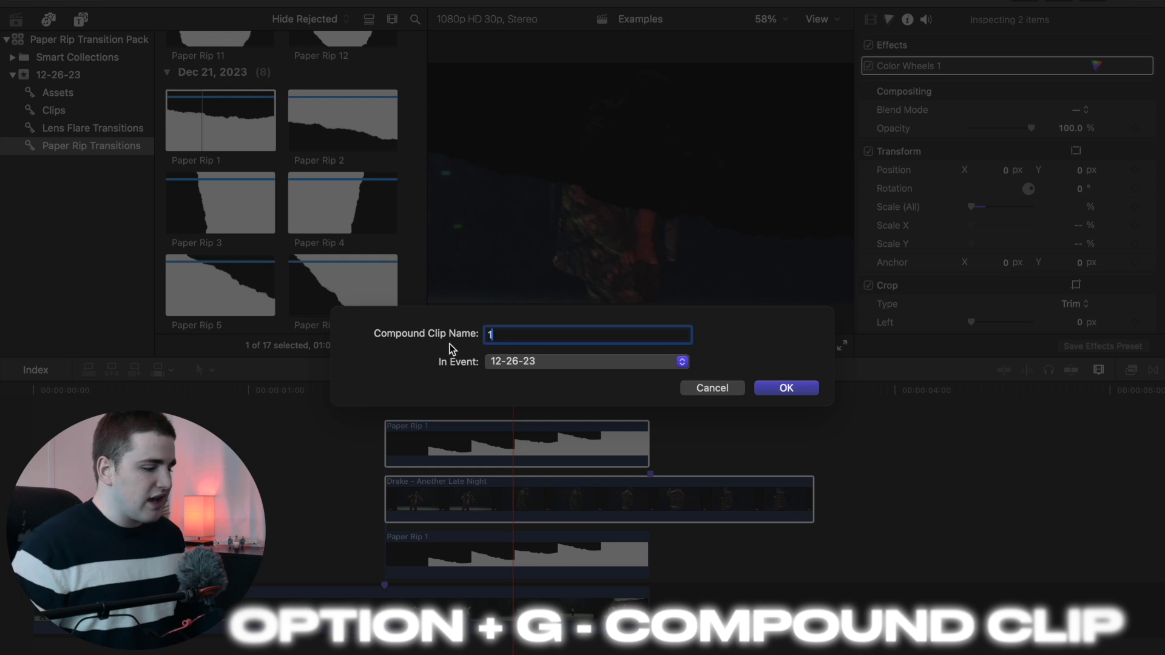
pyautogui.click(775, 389)
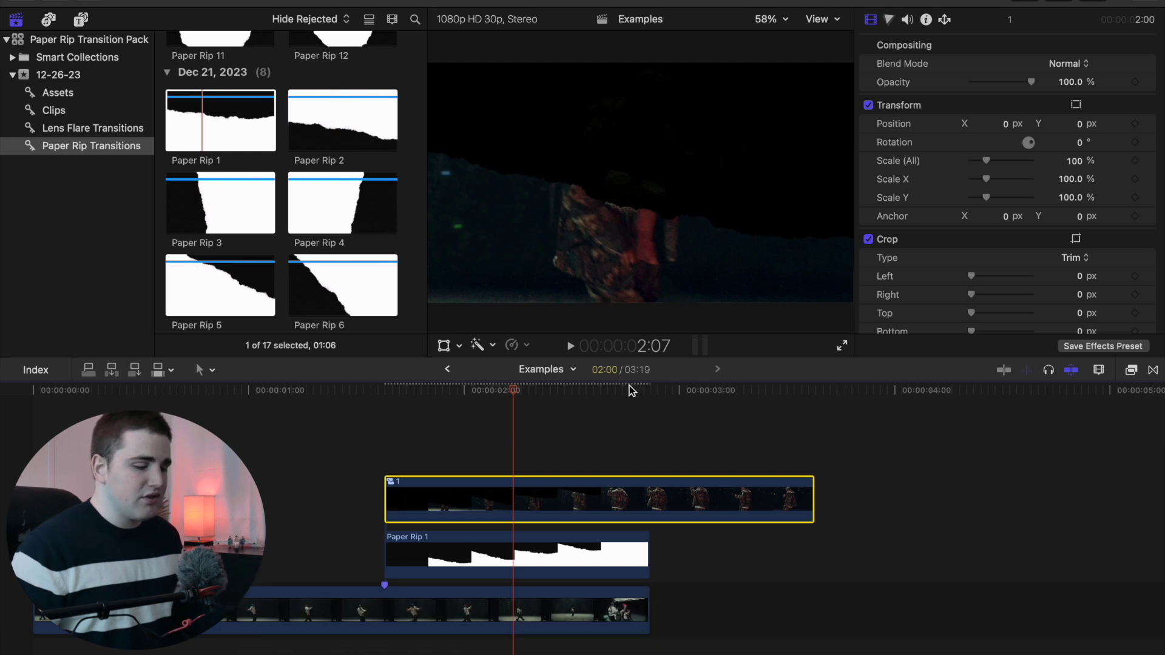
# - Give the lower Paper Rip 1 the Screen blend mode and toggle it on and off to compare
pyautogui.click(512, 556)
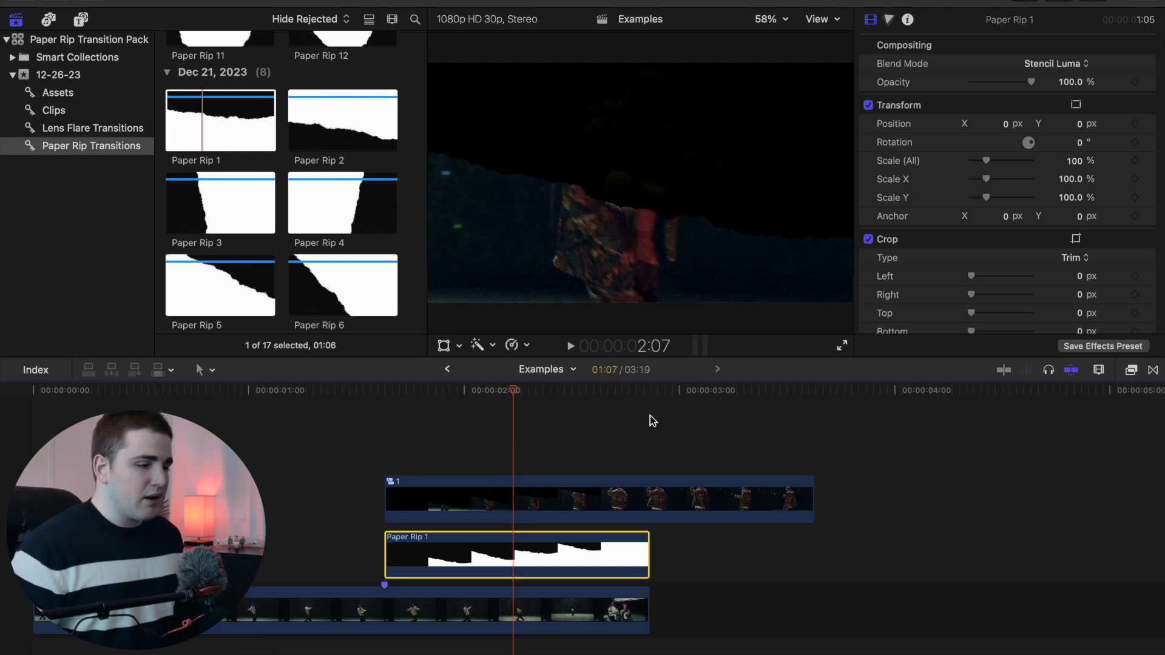
pyautogui.click(1046, 68)
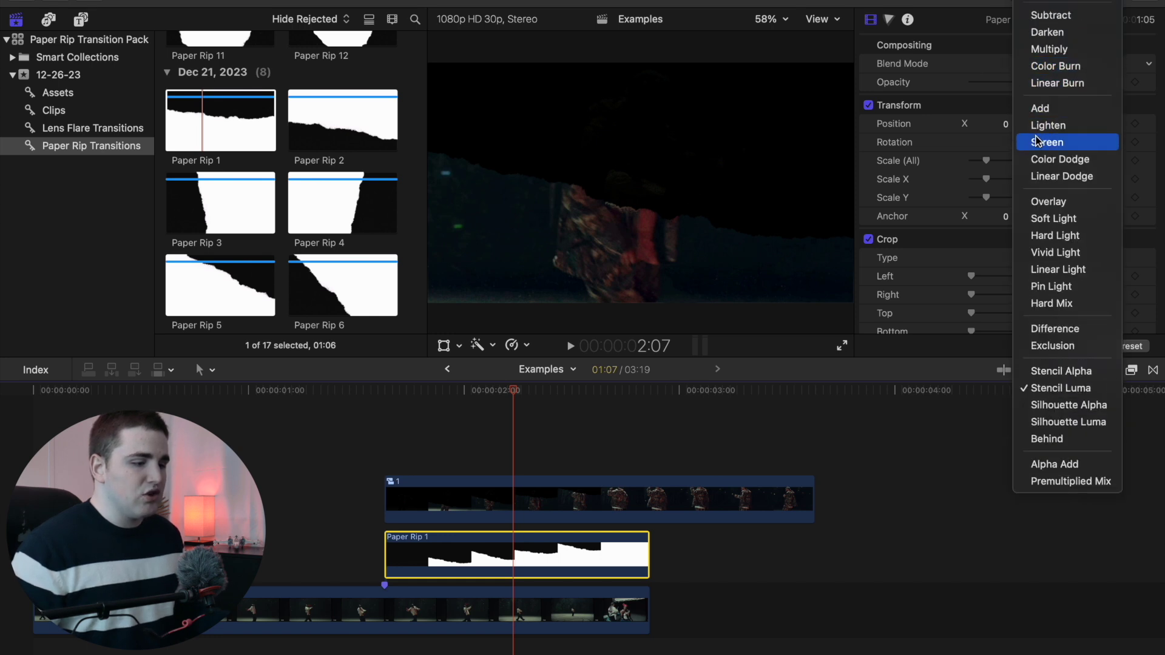
pyautogui.click(1039, 141)
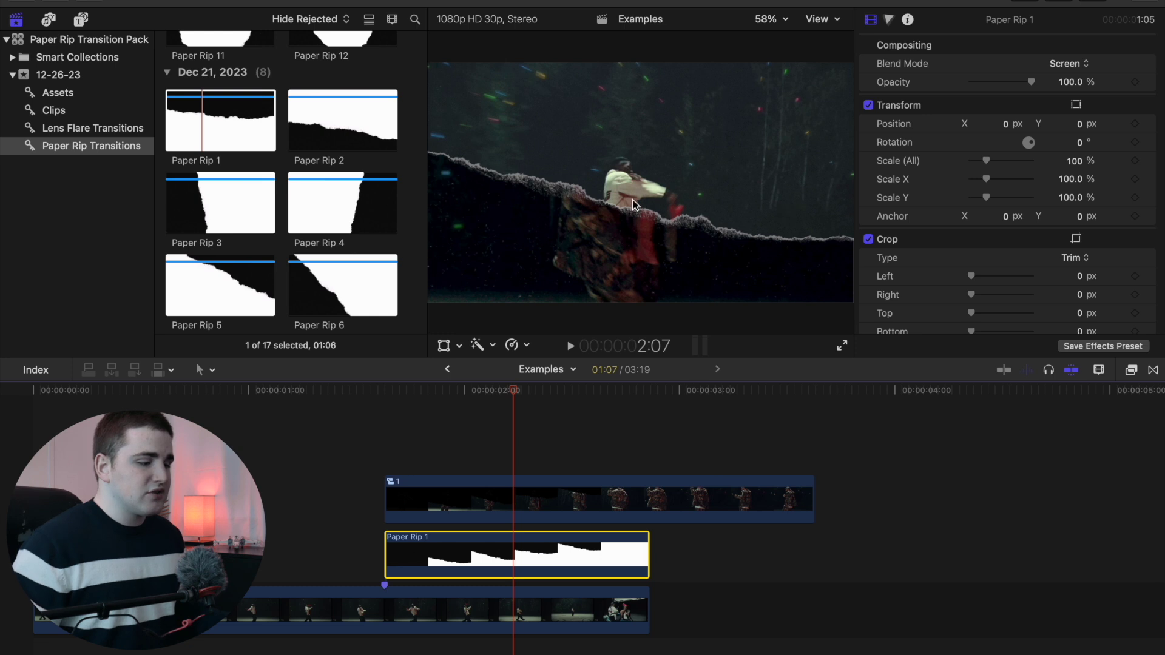
pyautogui.press('v')
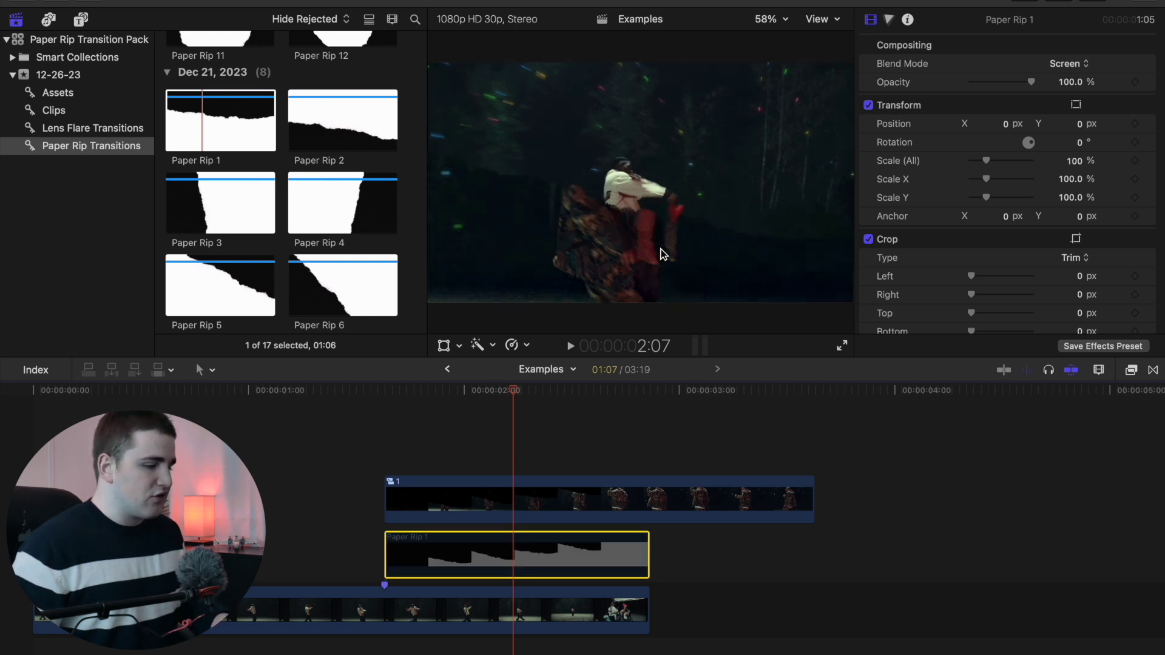
pyautogui.press('v')
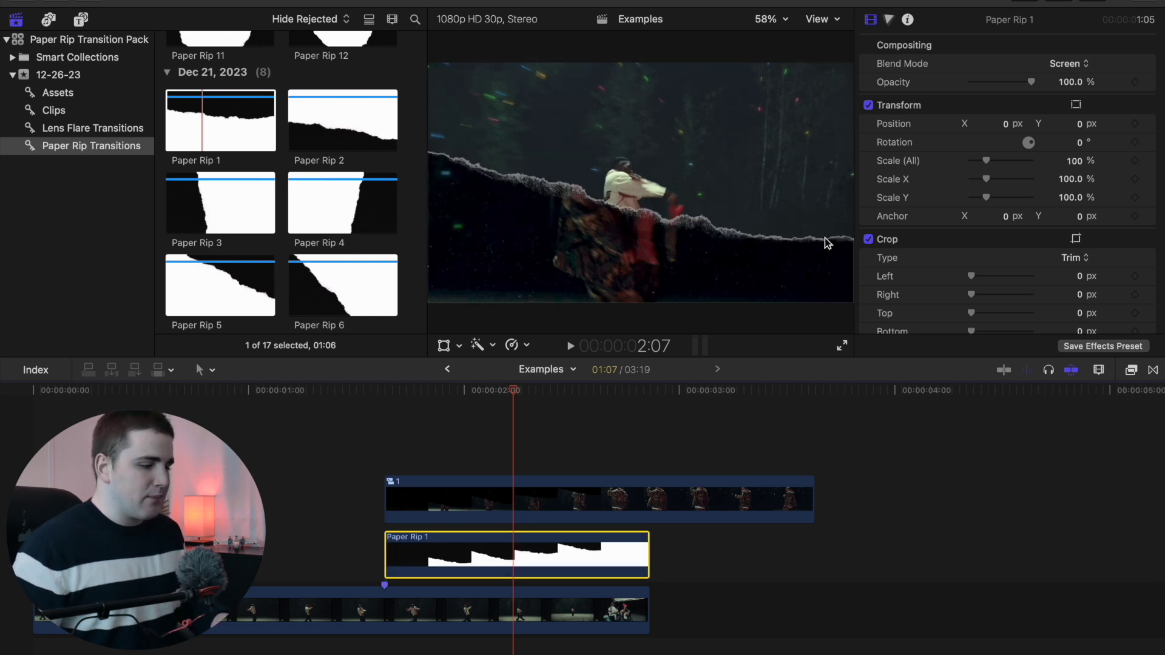
pyautogui.press('v')
pyautogui.press('v')
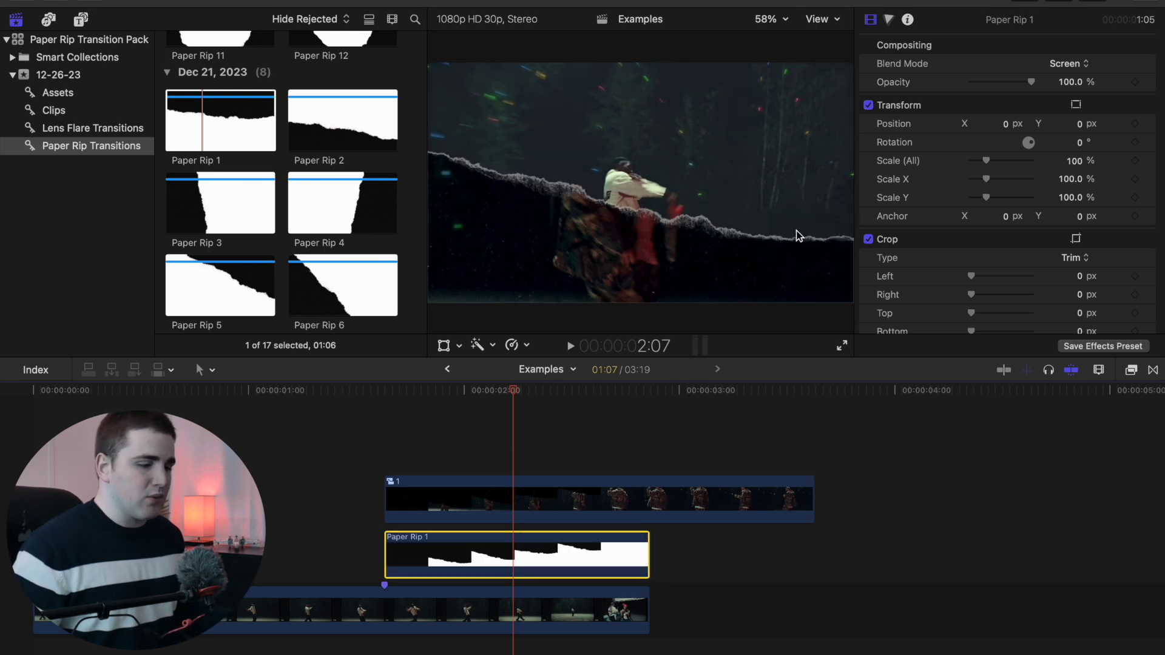
# - Scale the lower Paper Rip 1 up to 109% and raise it to Y 32 px
pyautogui.moveTo(1073, 162); pyautogui.dragTo(1076, 114)
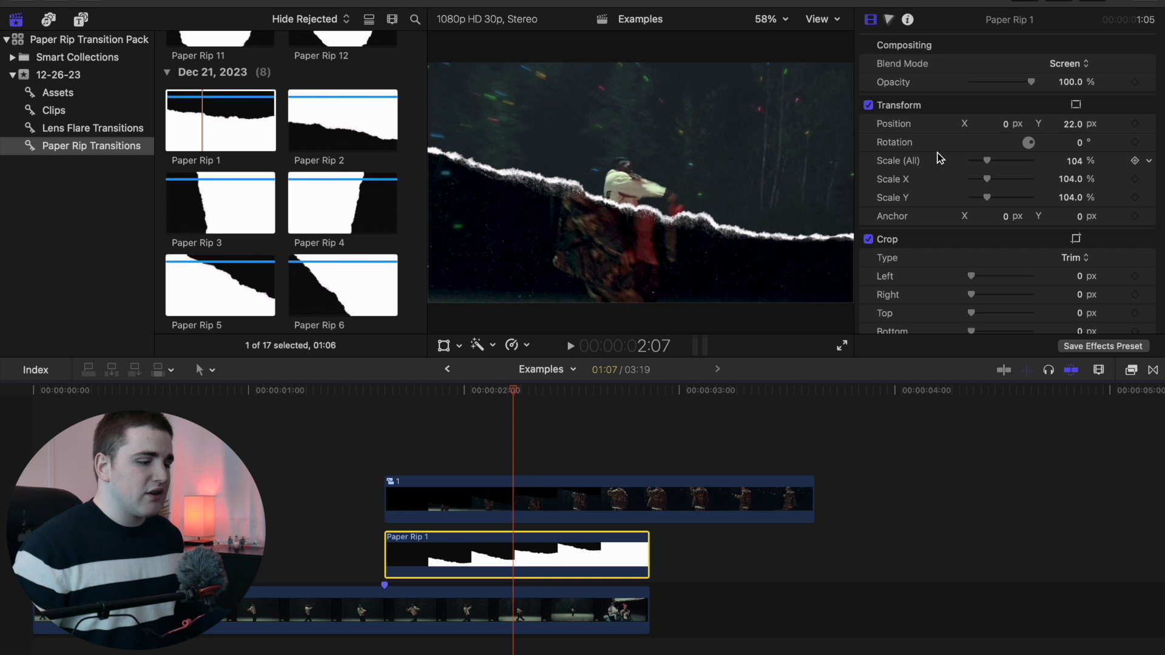
pyautogui.moveTo(1077, 164); pyautogui.dragTo(1076, 127)
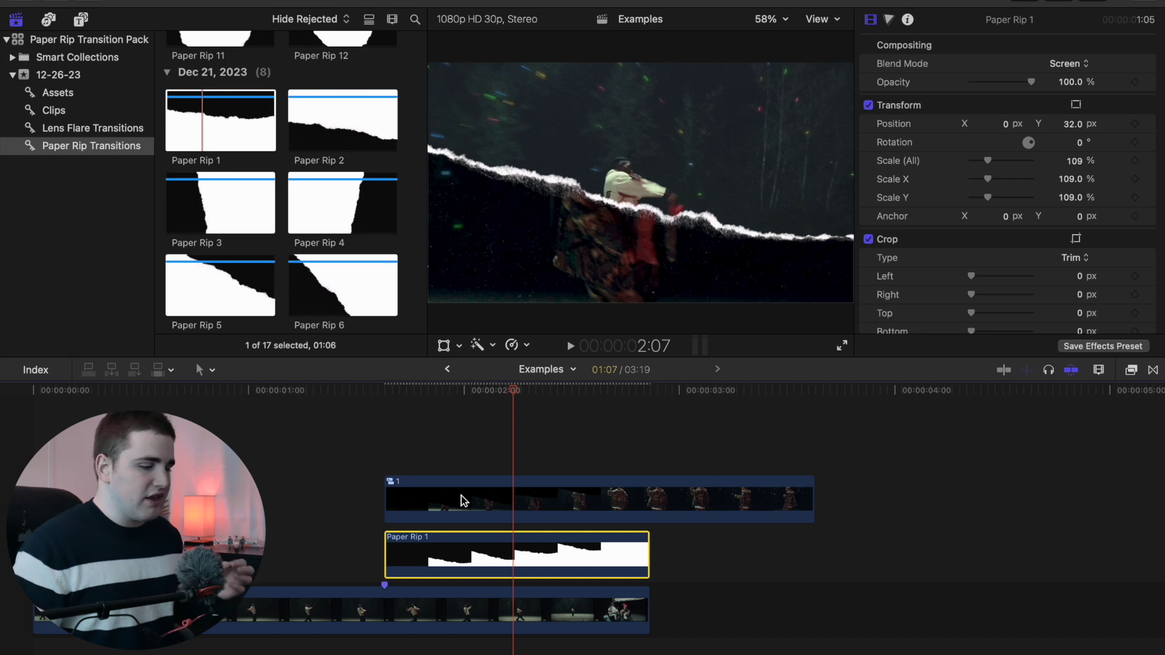
pyautogui.press('super+shift+a')
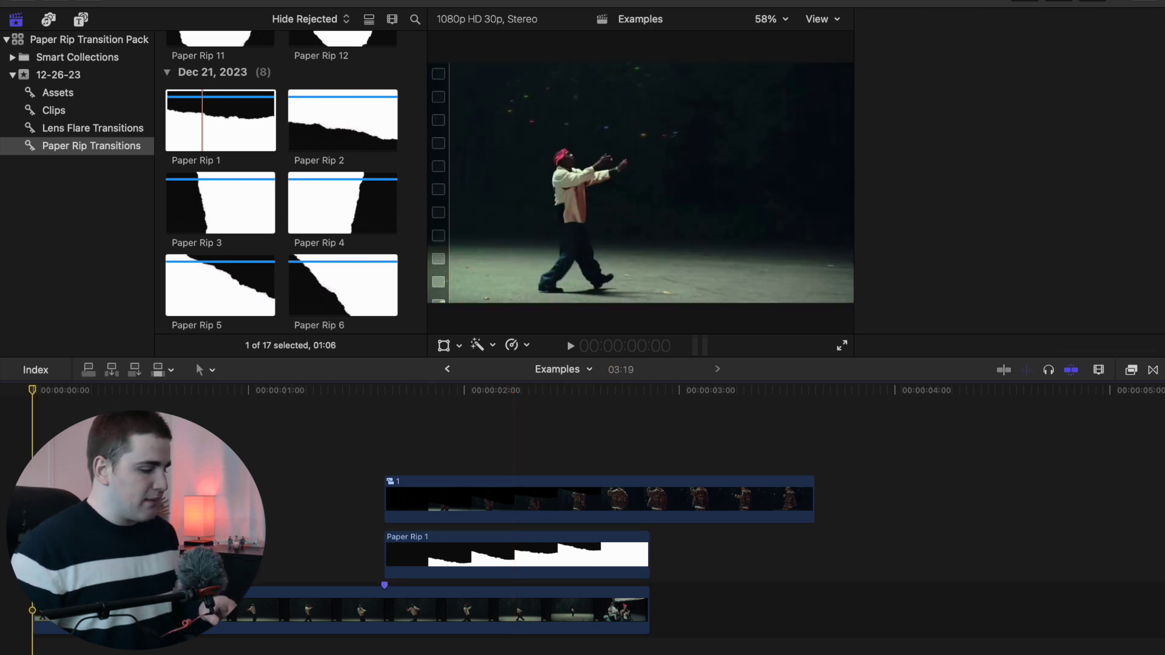
pyautogui.press('Home')
pyautogui.press('space')
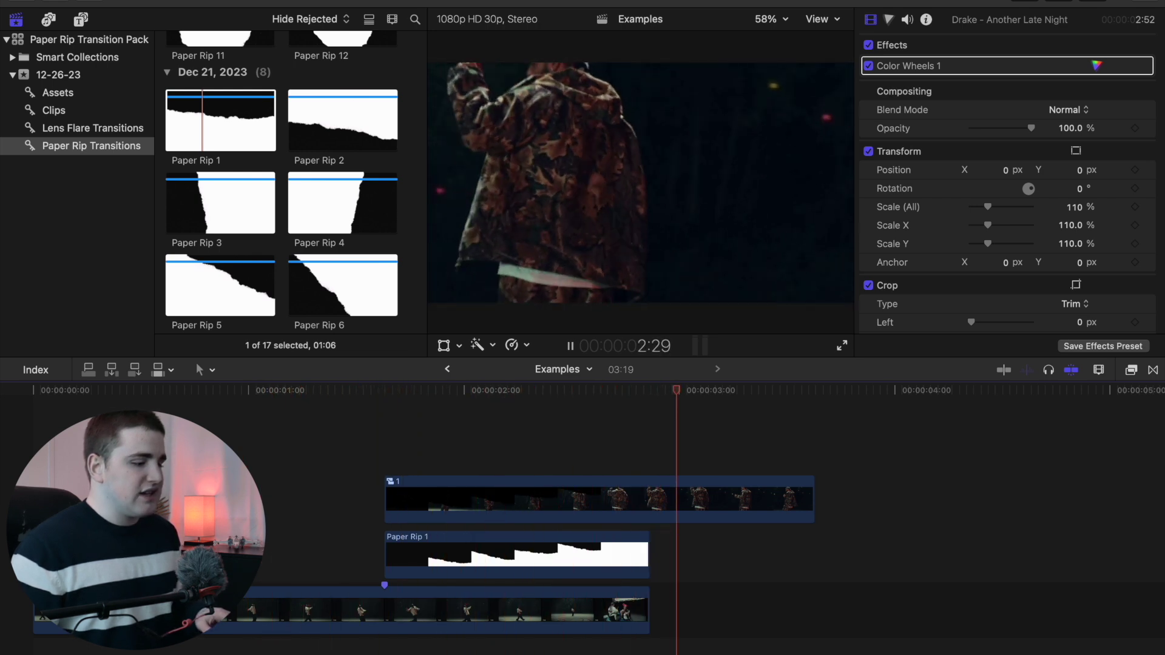
pyautogui.press('Home')
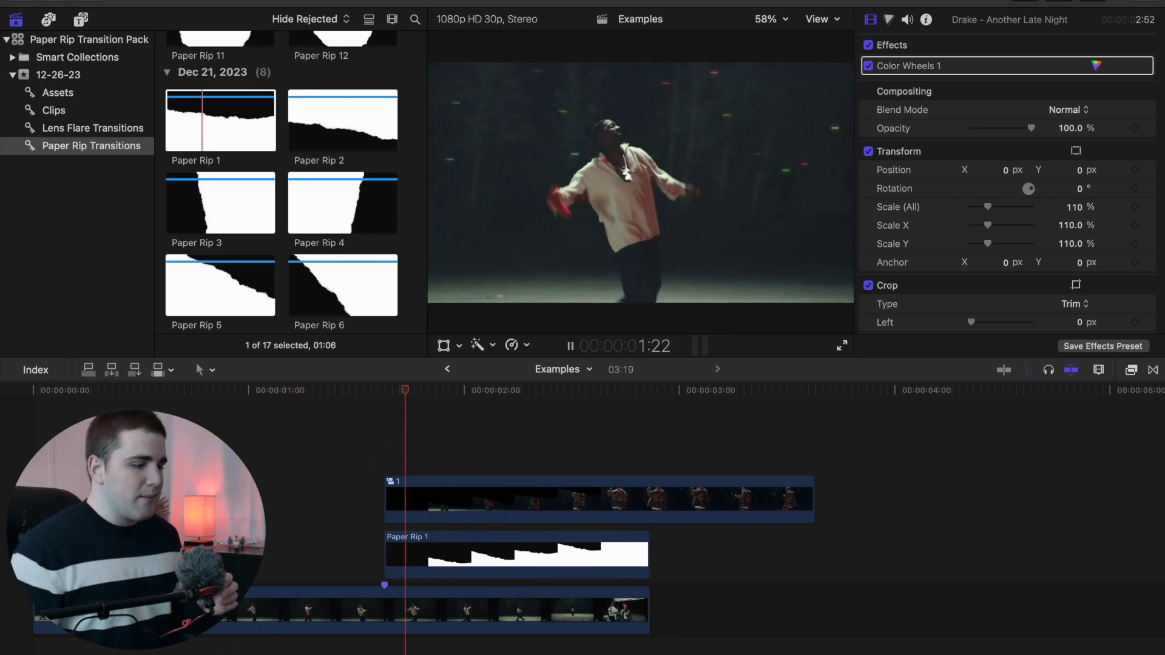
pyautogui.press('Home')
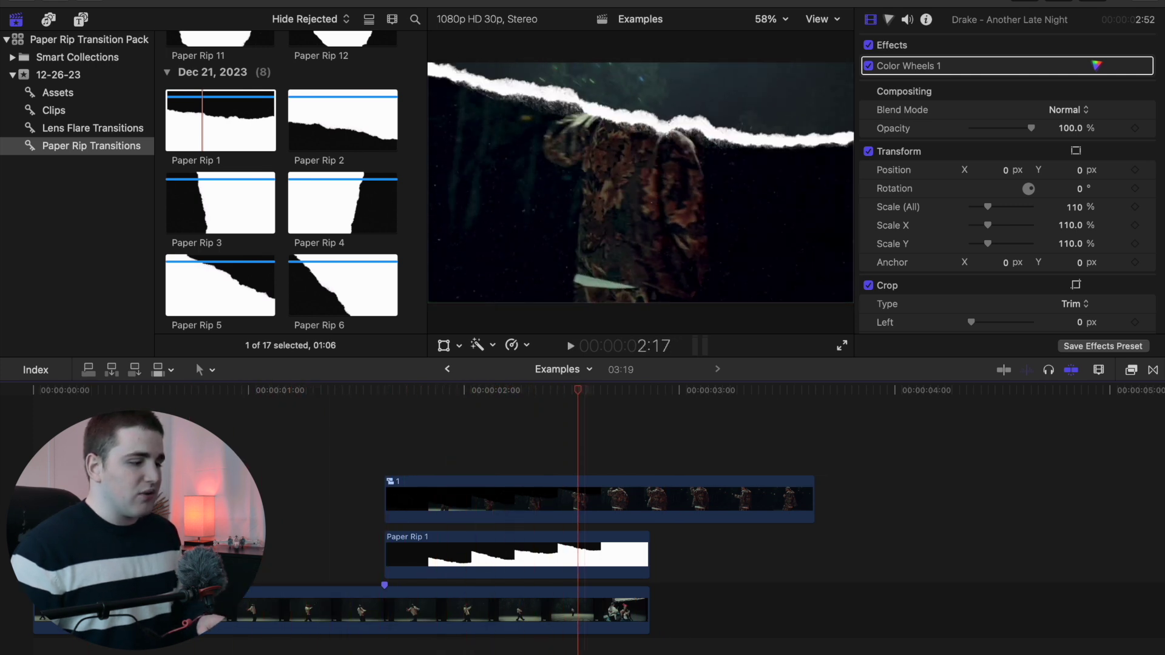
pyautogui.press('space')
pyautogui.click(533, 452)
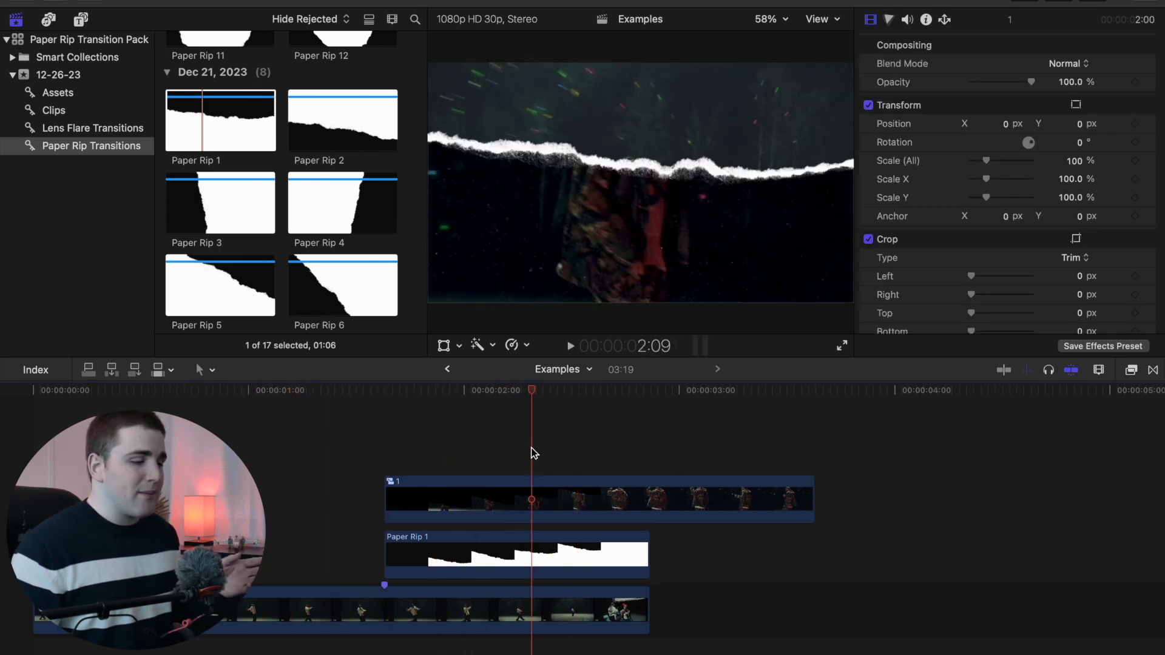
pyautogui.click(506, 553)
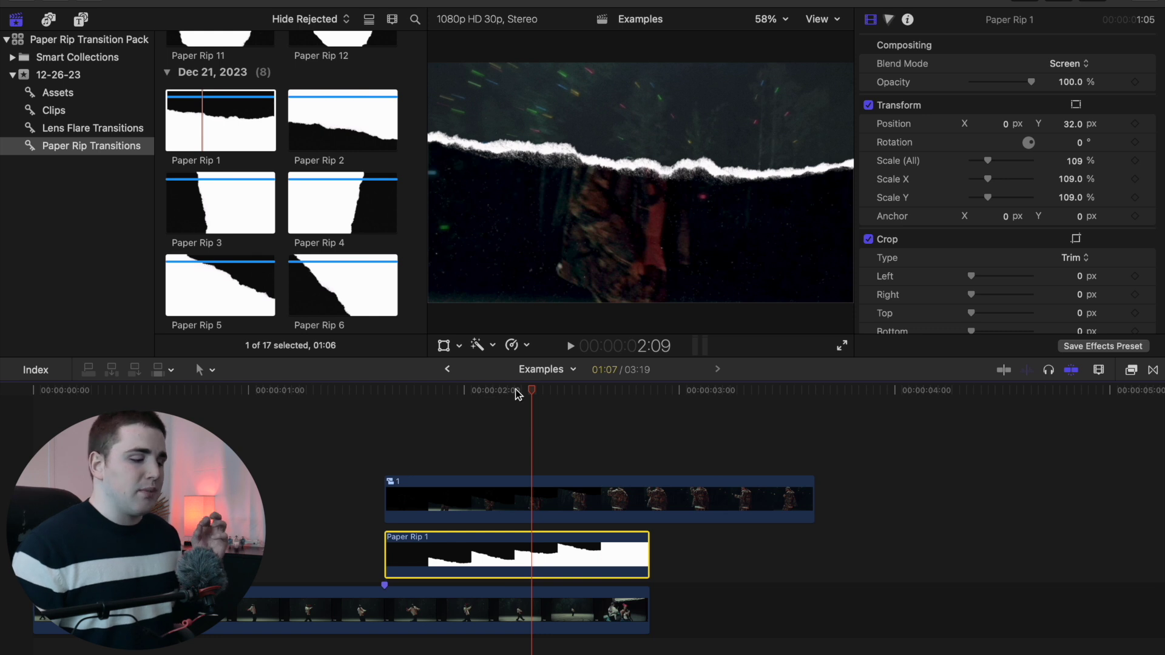
pyautogui.click(517, 410)
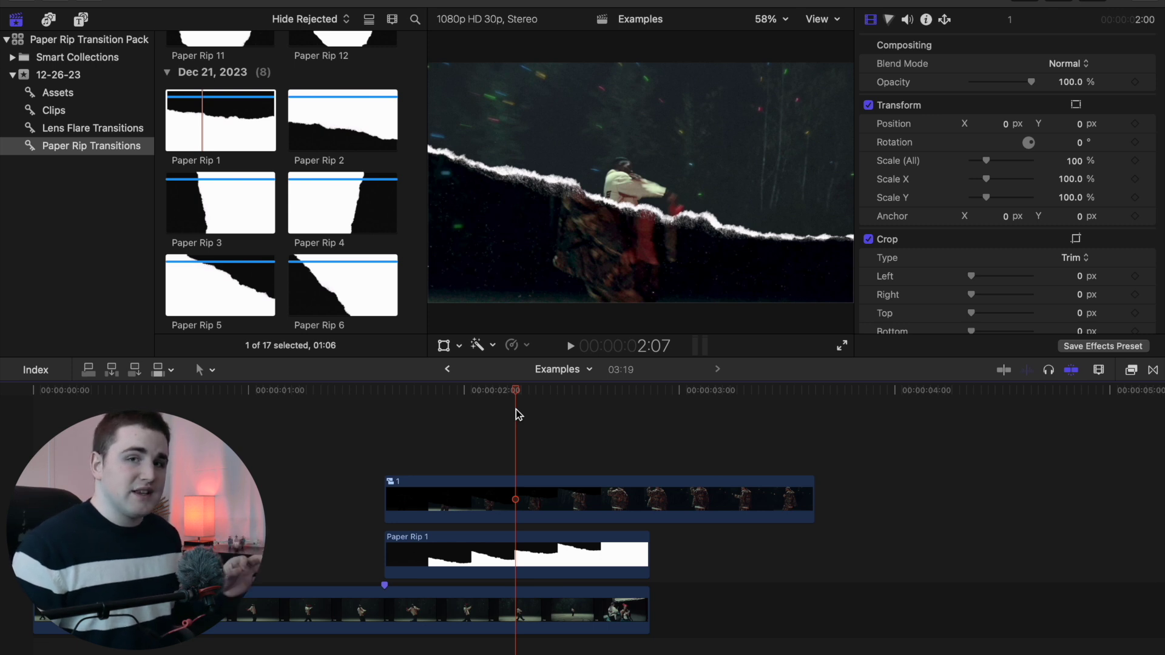
# - Open the Paper Rip Transitions Pack project from the 12-26-23 event
pyautogui.scroll(10, 296, 142)
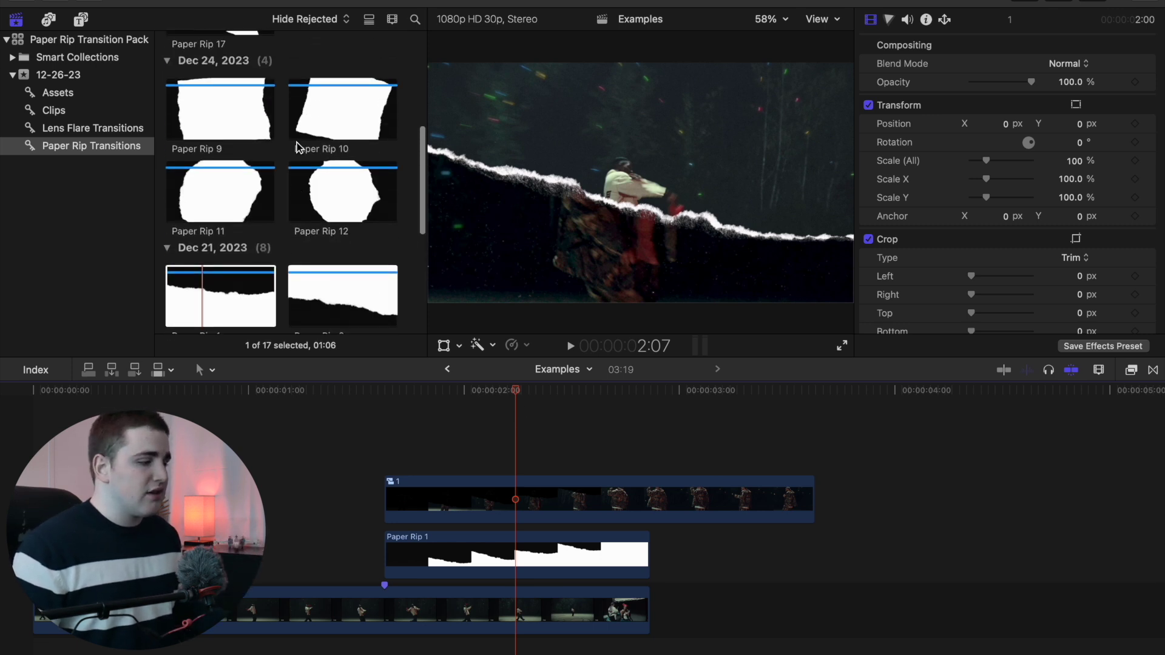
pyautogui.click(91, 75)
pyautogui.scroll(-2, 250, 220)
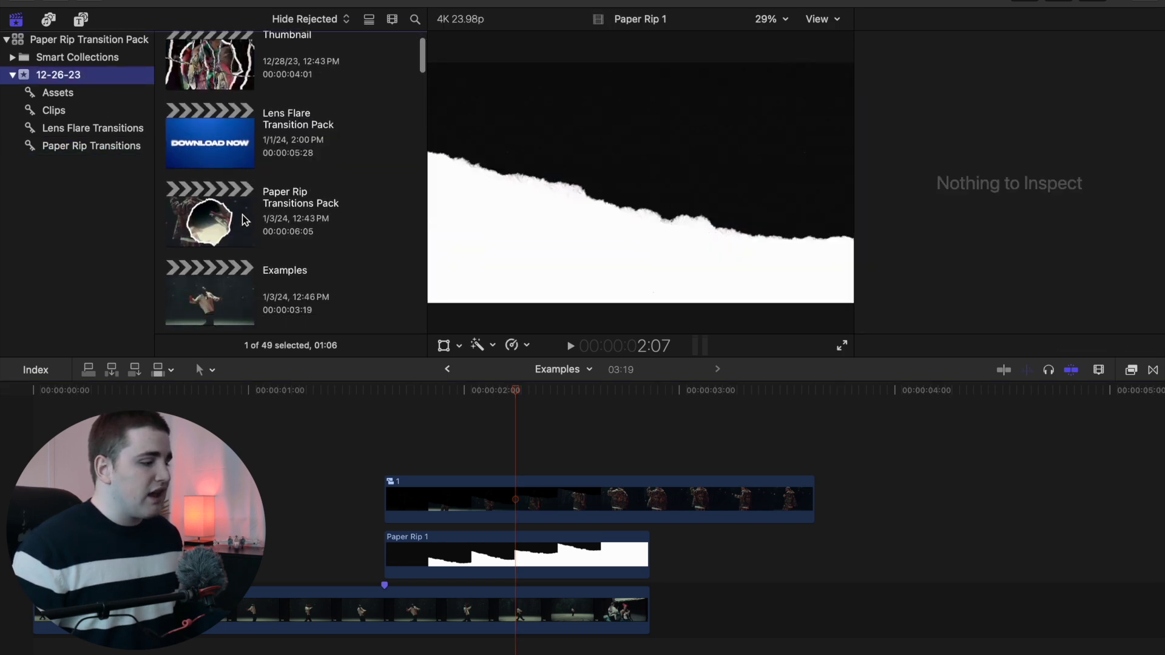
pyautogui.doubleClick(223, 209)
# - Preview the transitions at 2:05, 3:03 (Paper Rip 2) and 4:12 (Paper Rip 4)
pyautogui.scroll(3, 425, 485)
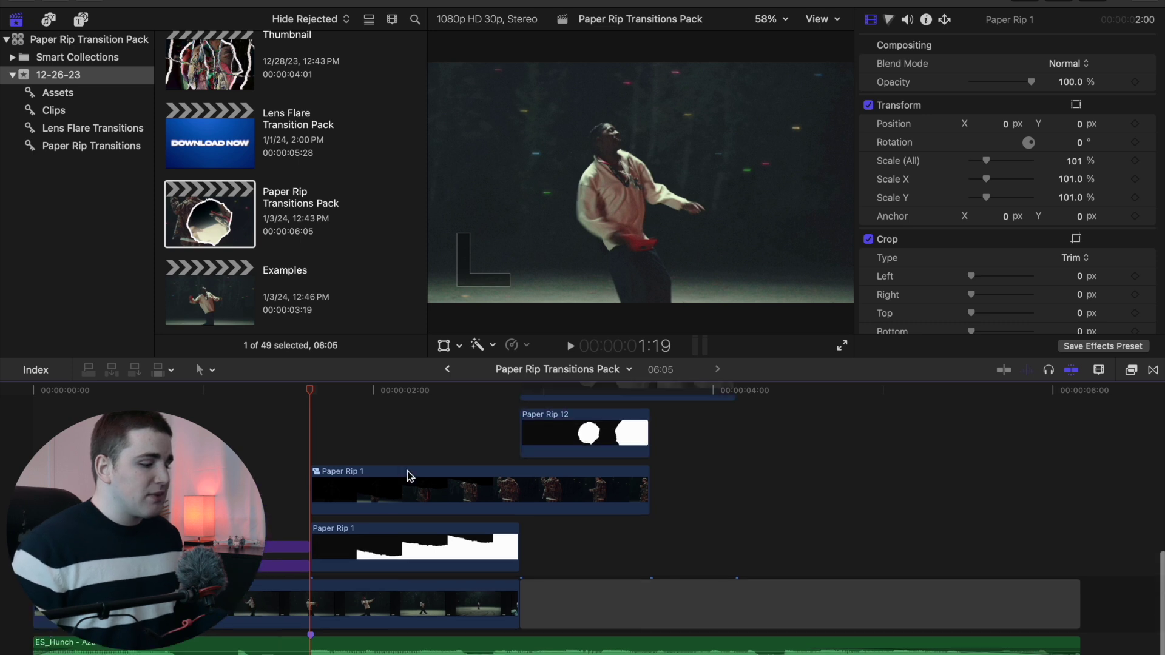
pyautogui.click(402, 460)
pyautogui.scroll(3, 483, 440)
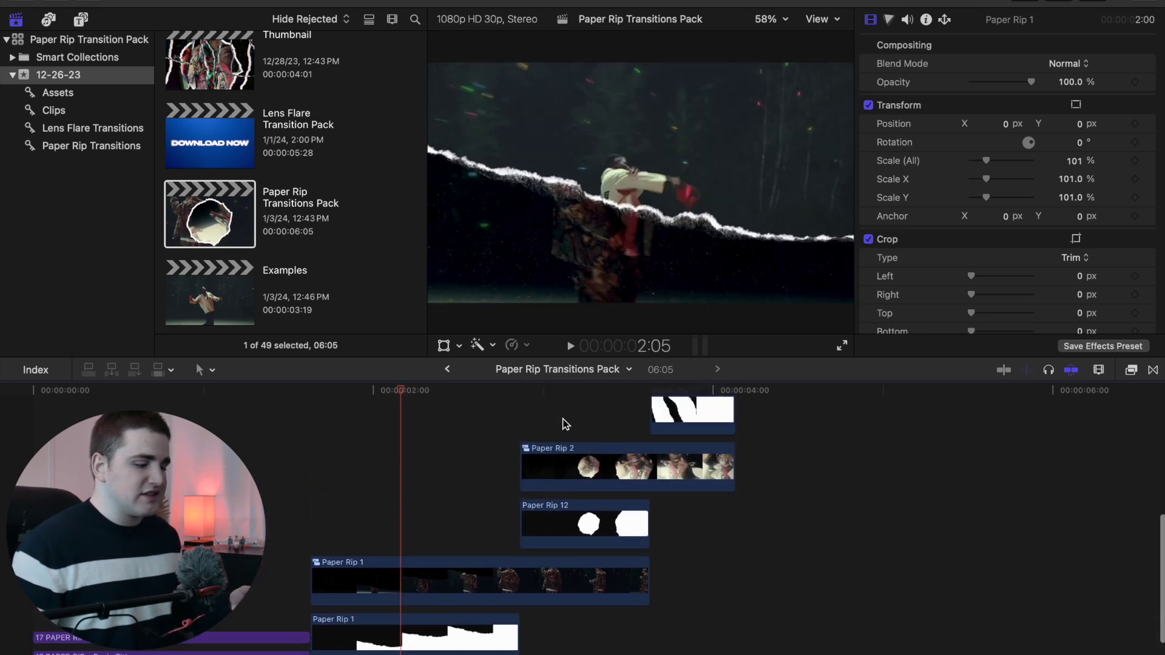
pyautogui.click(562, 422)
pyautogui.hscroll(5, 643, 453)
pyautogui.scroll(10, 607, 449)
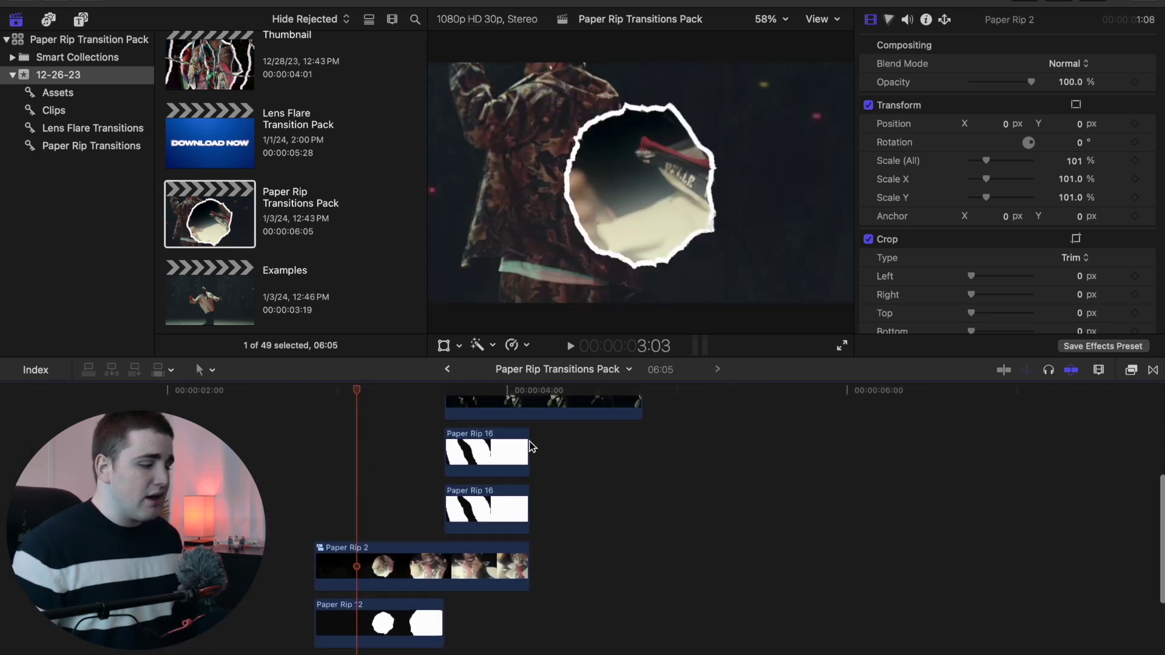
pyautogui.click(581, 419)
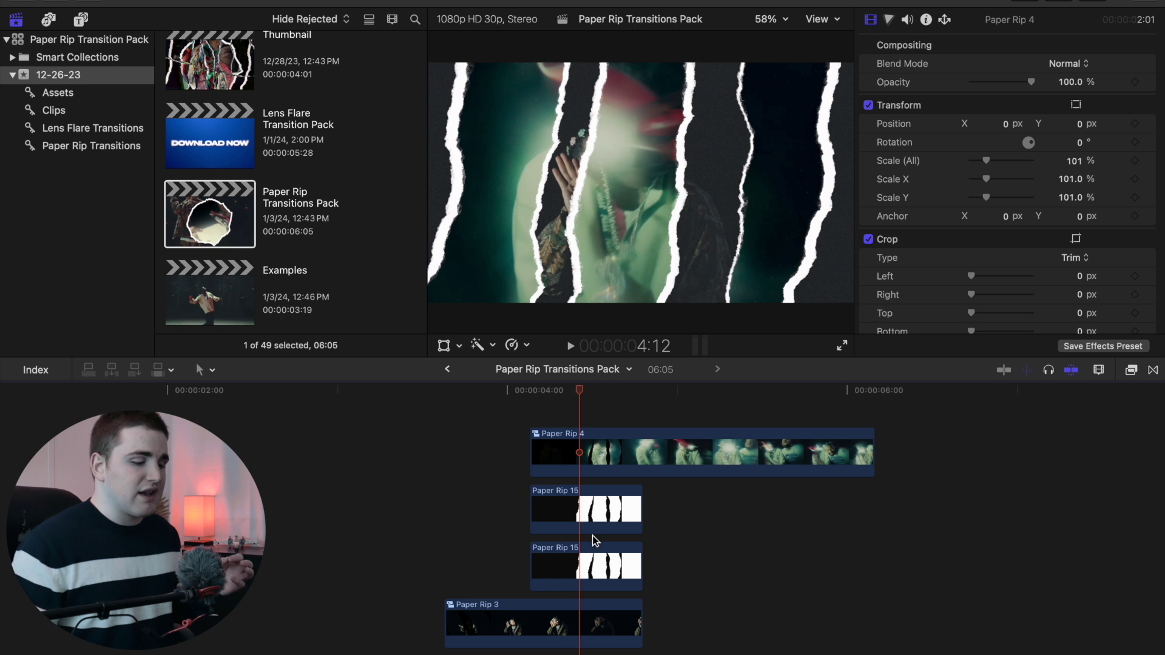
pyautogui.click(588, 521)
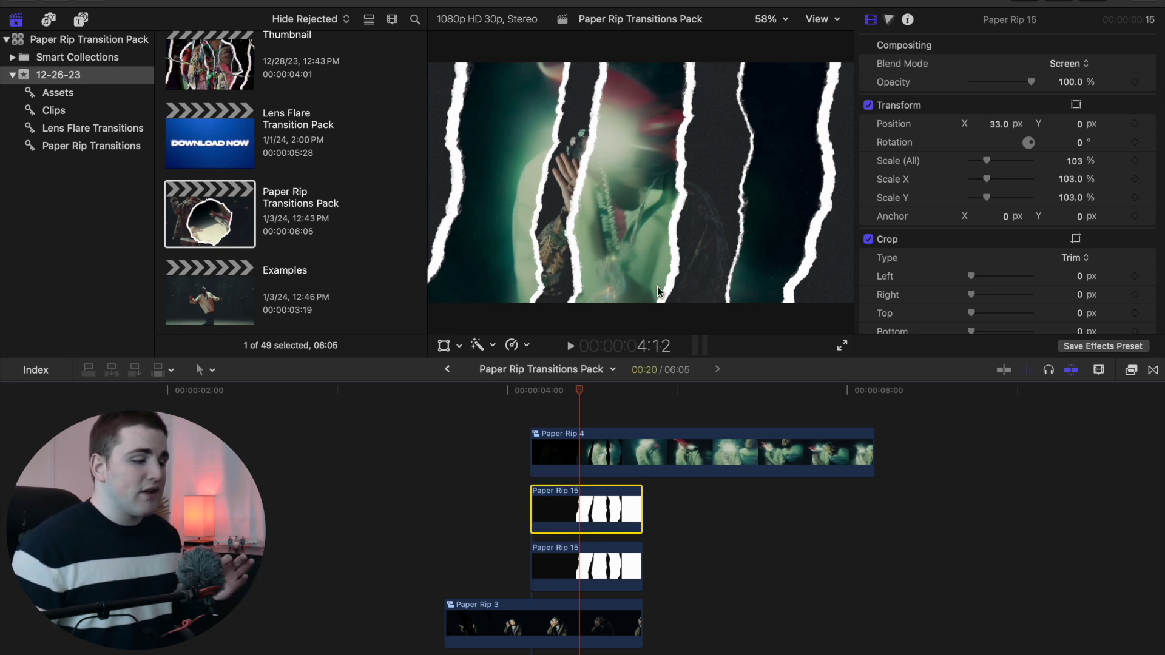
pyautogui.scroll(-2, 531, 556)
pyautogui.scroll(-3, 531, 556)
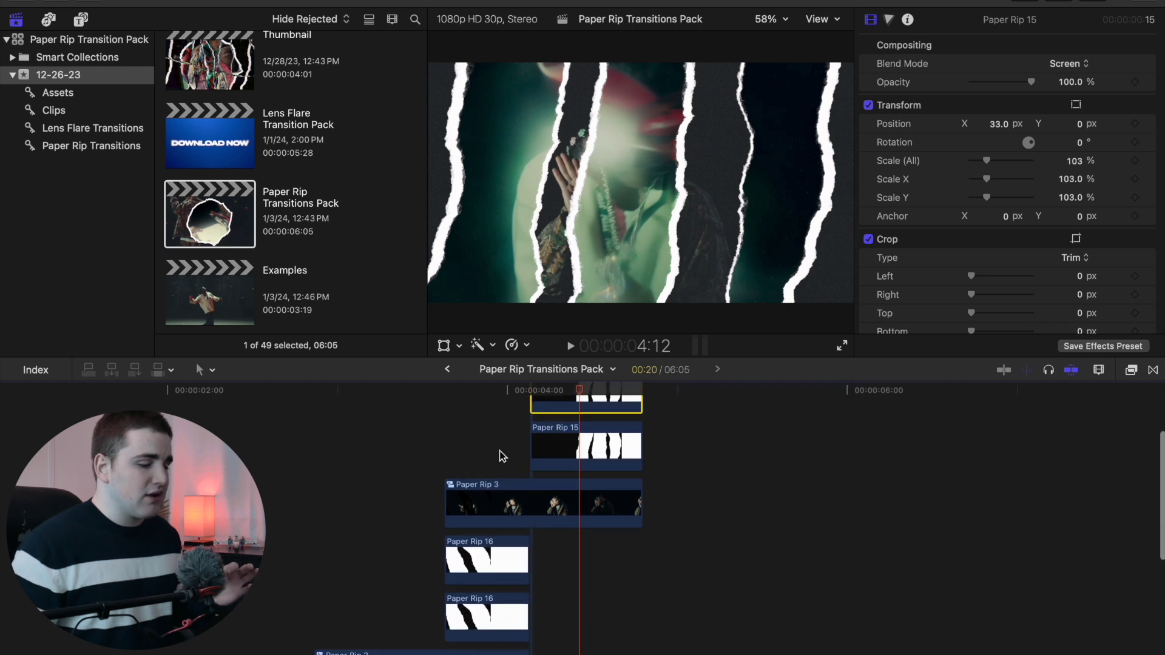
pyautogui.click(499, 451)
pyautogui.scroll(5, 599, 430)
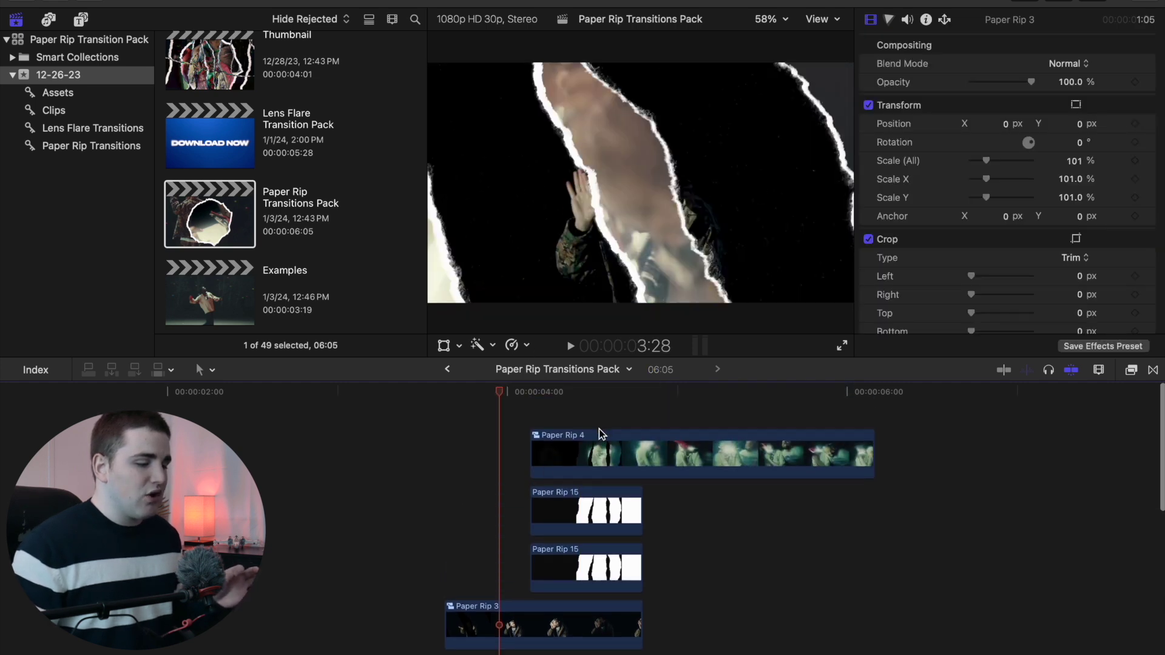
pyautogui.click(587, 407)
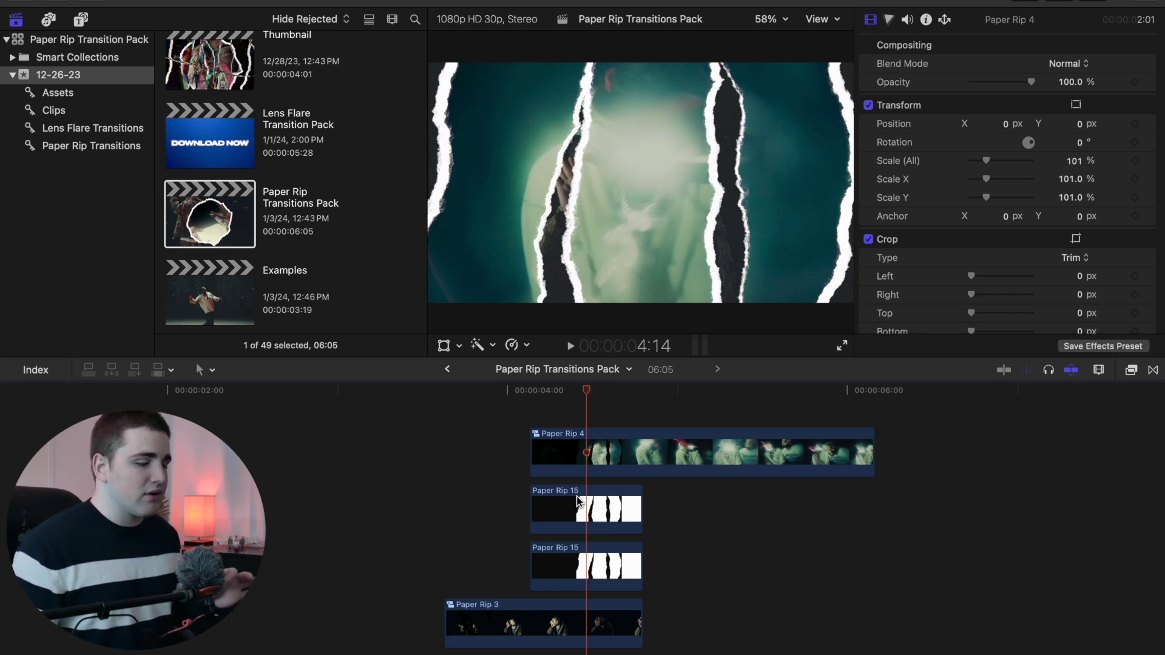
pyautogui.click(584, 560)
pyautogui.press('v')
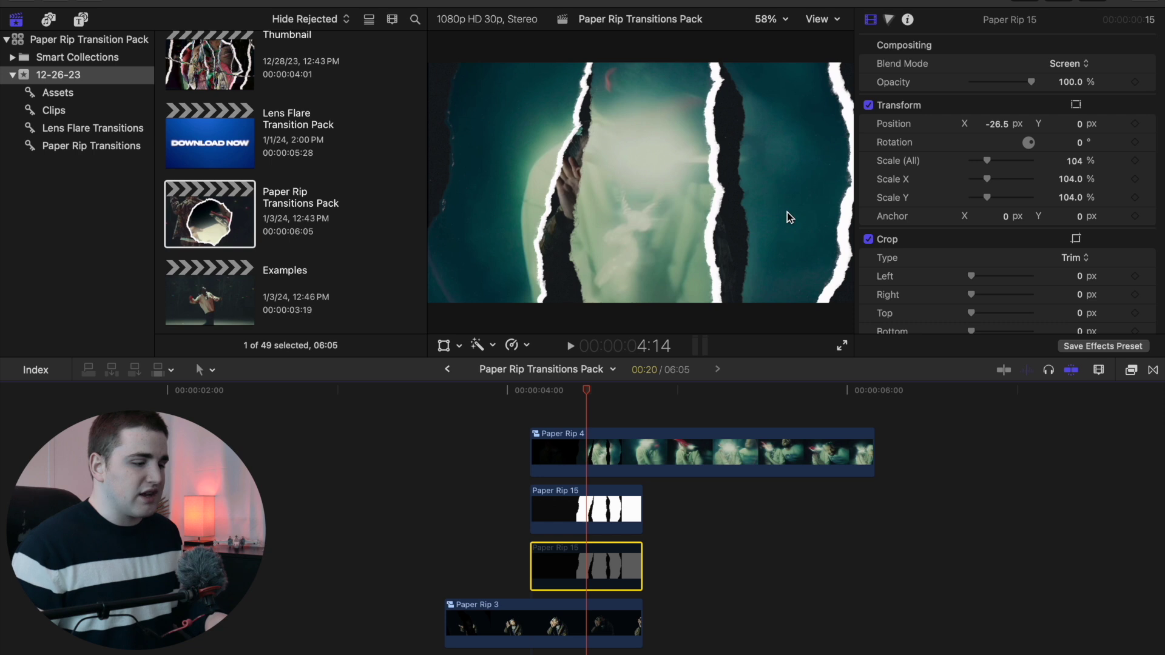
pyautogui.press('v')
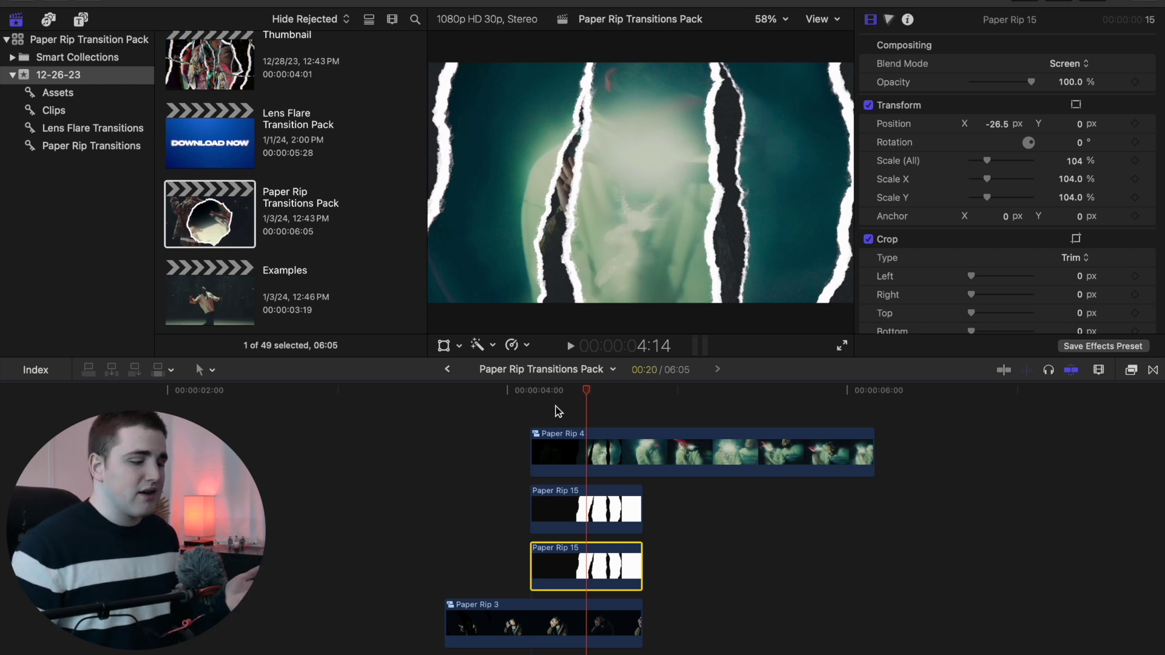
pyautogui.scroll(-10, 560, 411)
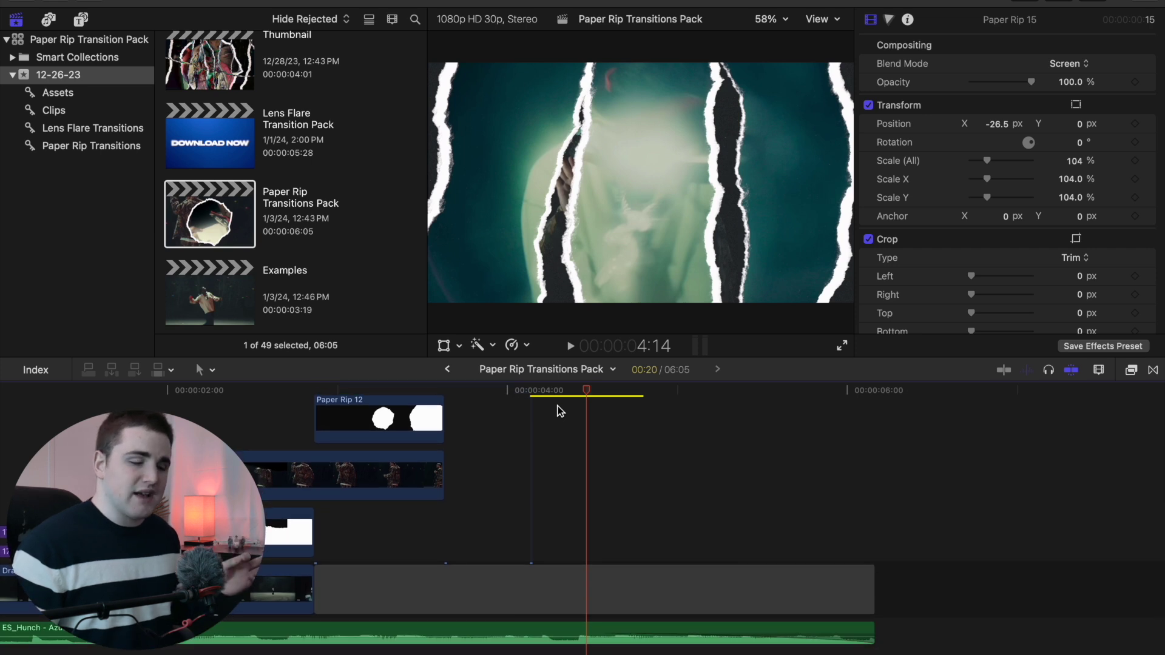
# - Open the Lens Flare Transition Pack project and browse the Lens Flare Transitions keyword collection
pyautogui.doubleClick(313, 163)
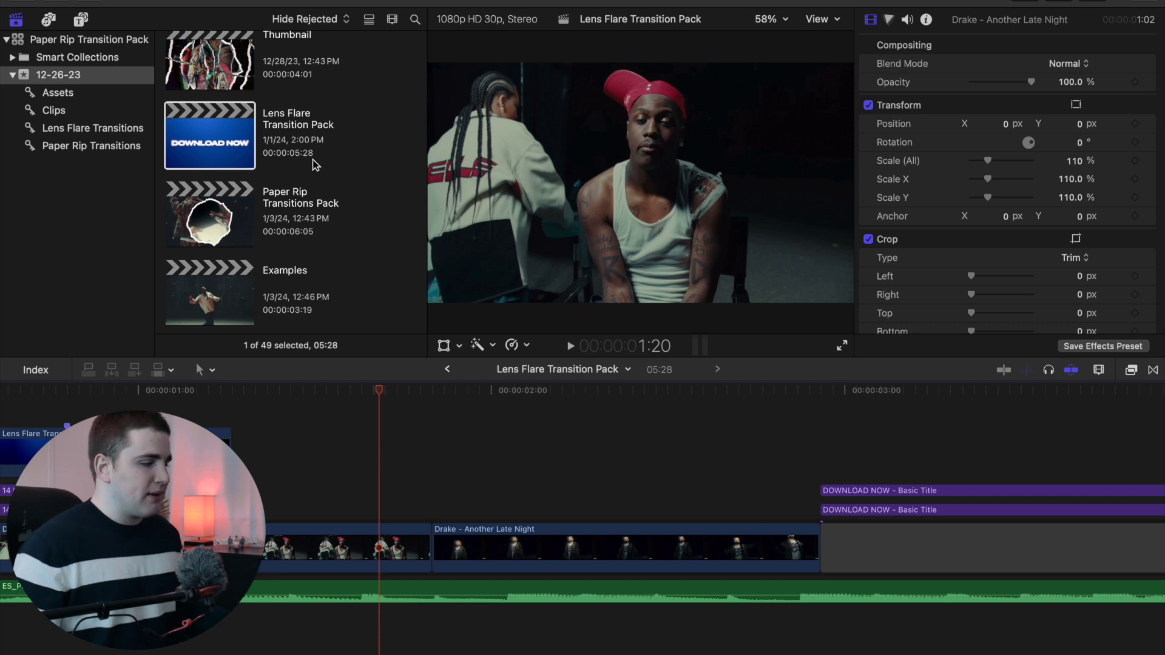
pyautogui.click(100, 129)
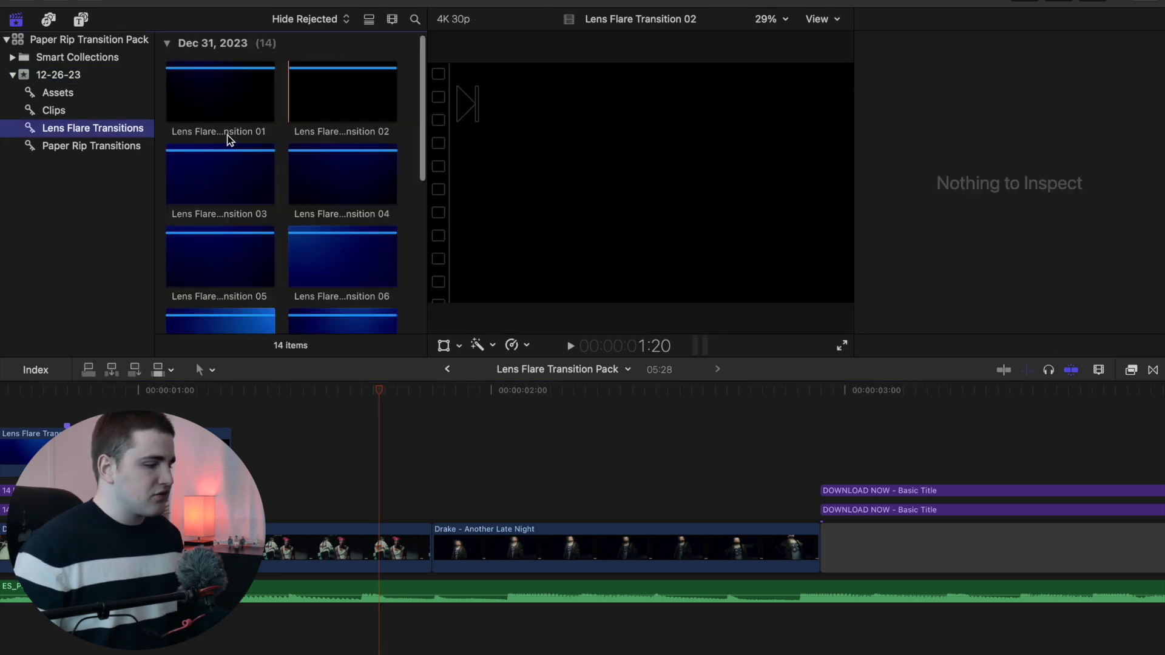
pyautogui.scroll(-5, 230, 140)
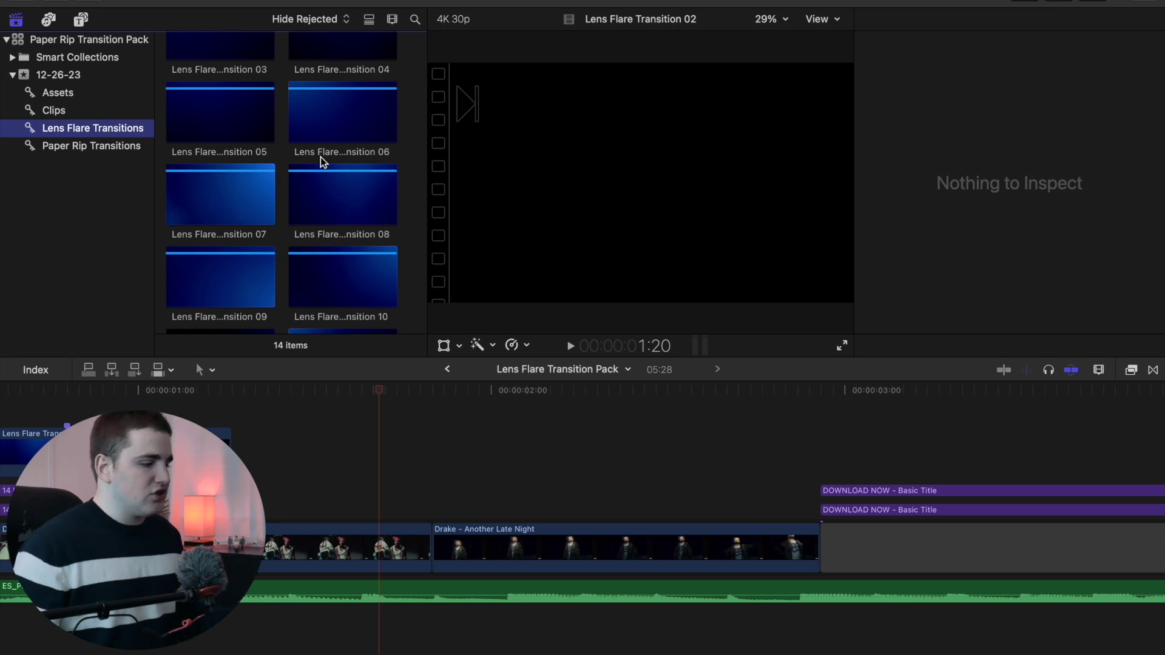
pyautogui.scroll(-3, 320, 157)
pyautogui.scroll(8, 321, 156)
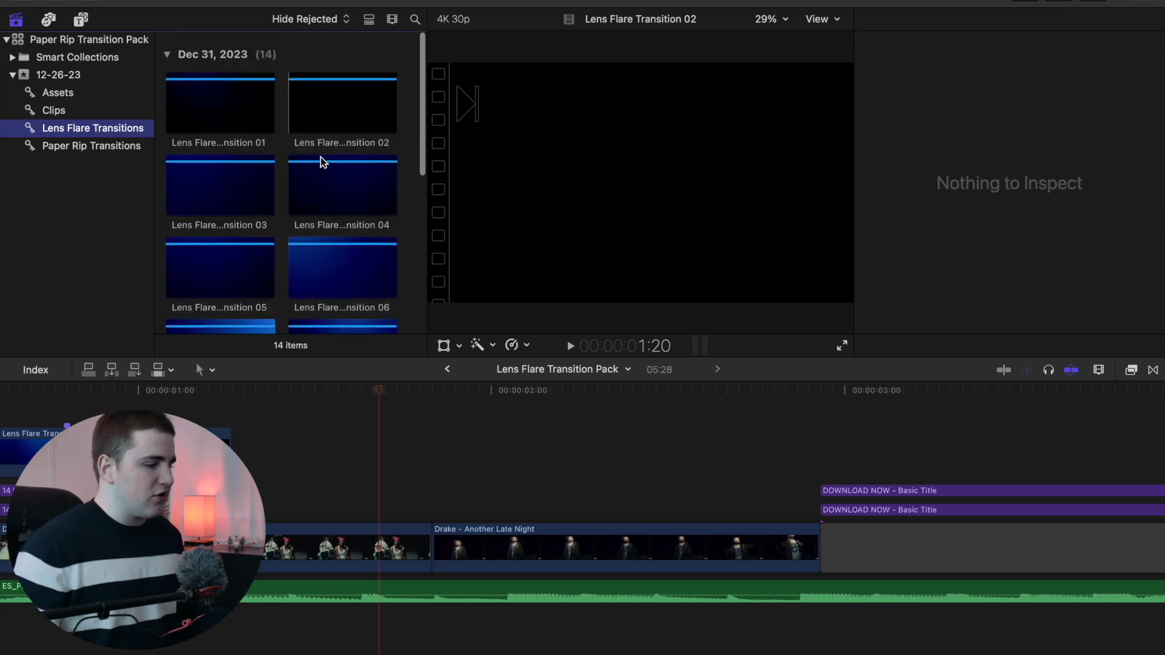
# - Show all clips in the 12-26-23 event and select Lens Flare Transition 14
pyautogui.click(78, 76)
pyautogui.scroll(5, 278, 113)
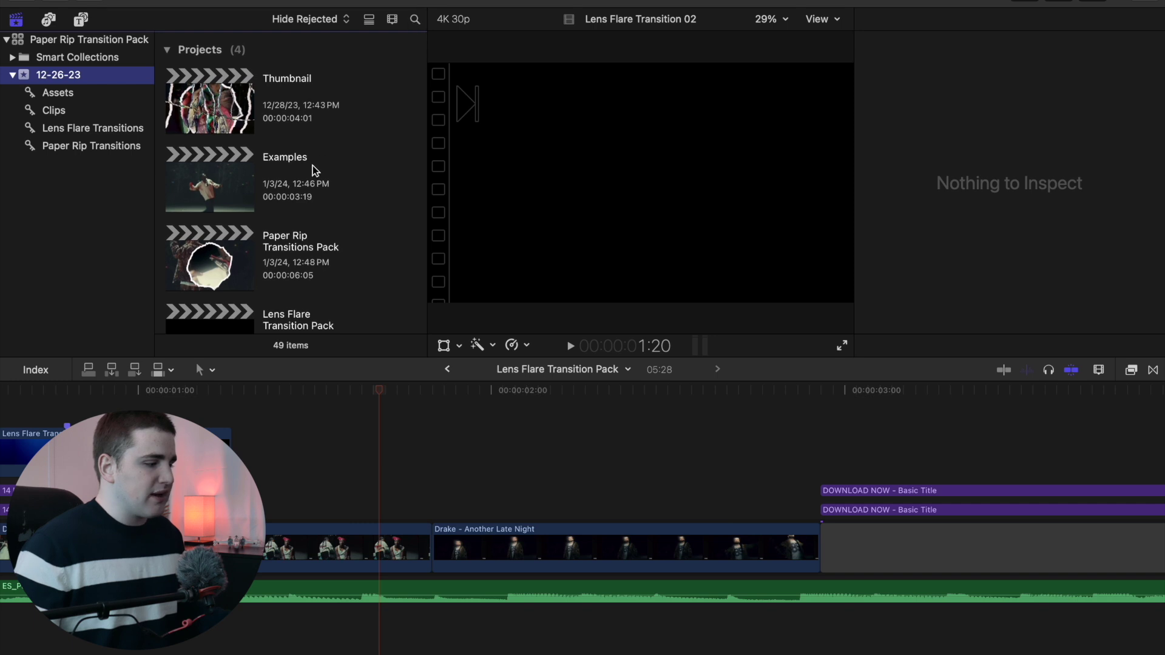
pyautogui.scroll(-10, 314, 165)
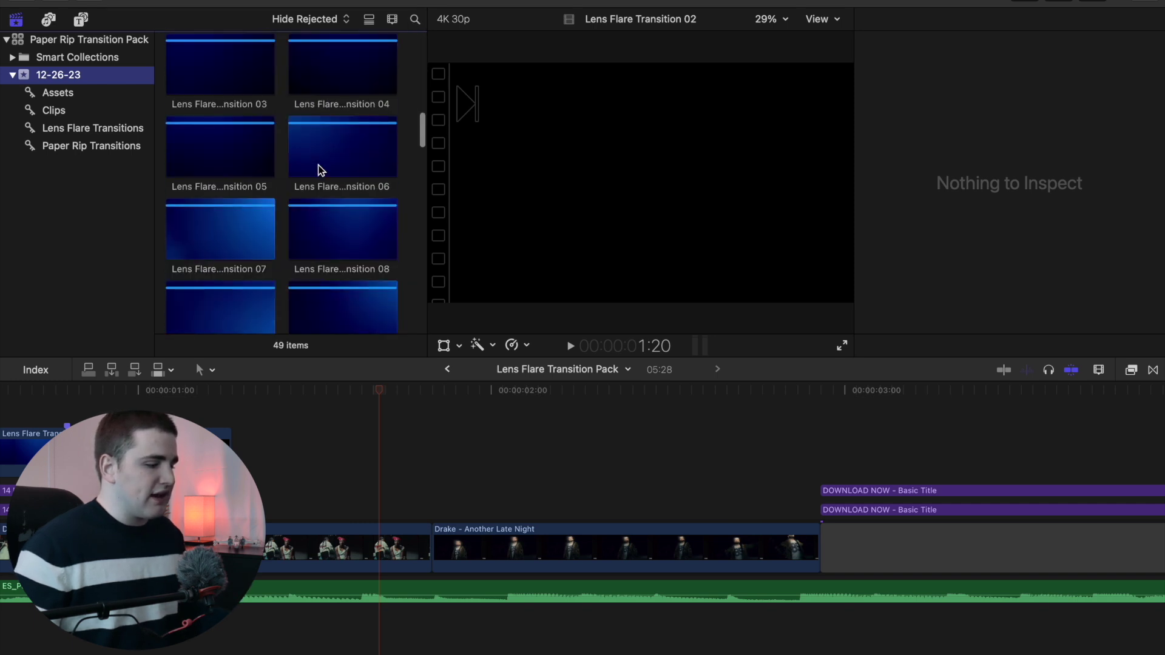
pyautogui.scroll(-5, 320, 170)
pyautogui.scroll(3, 321, 169)
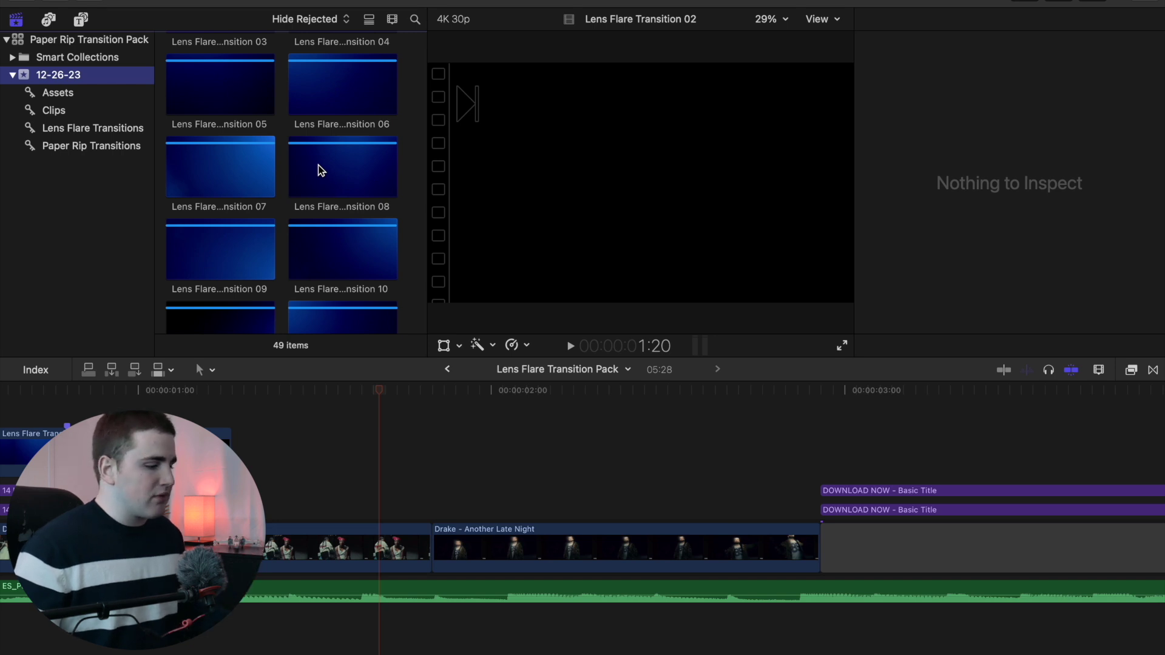
pyautogui.scroll(-6, 320, 169)
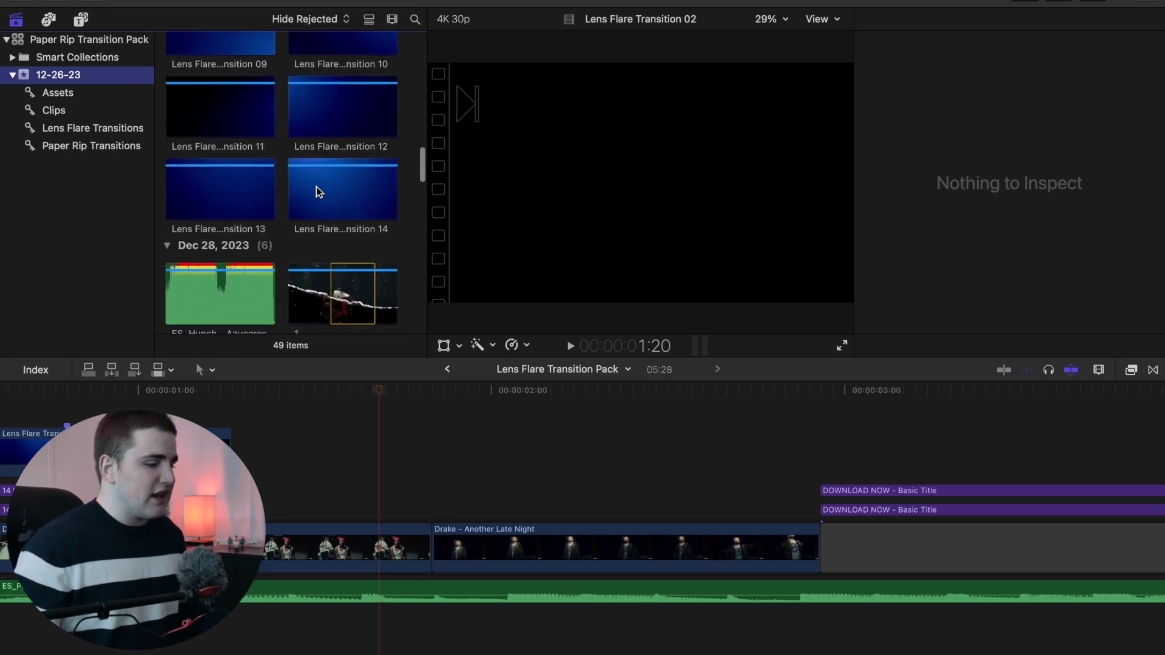
pyautogui.click(316, 187)
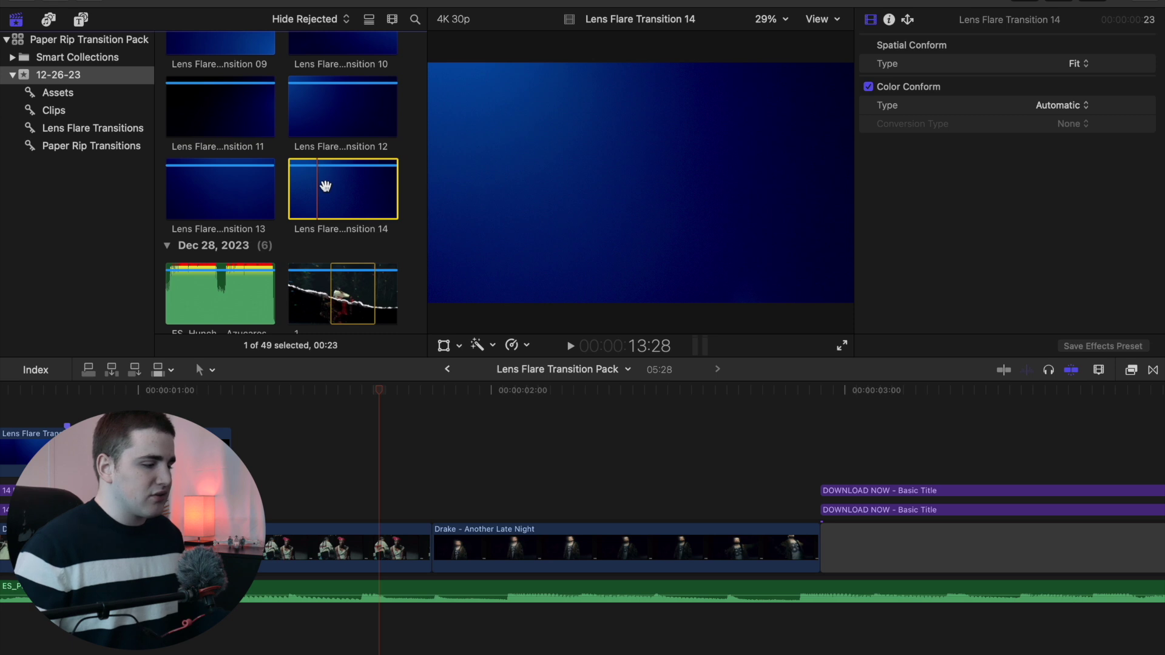
# - Place Lens Flare Transition 14 above the Drake clip, add a marker, and nudge it one frame earlier
pyautogui.moveTo(326, 186); pyautogui.dragTo(333, 472)
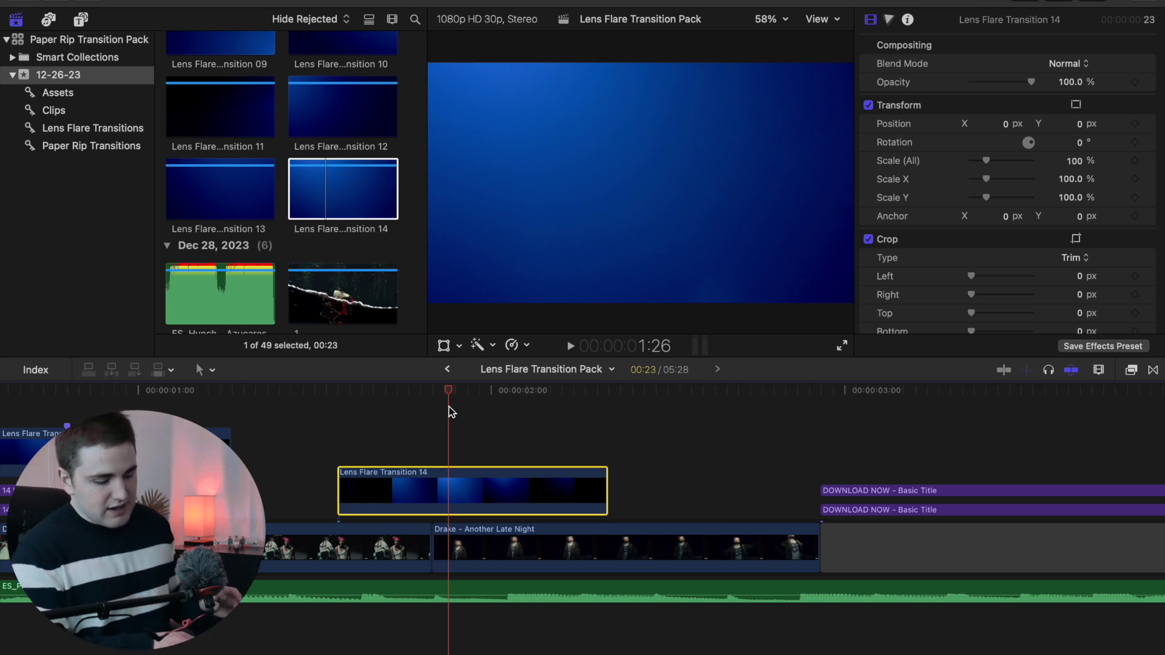
pyautogui.press('m')
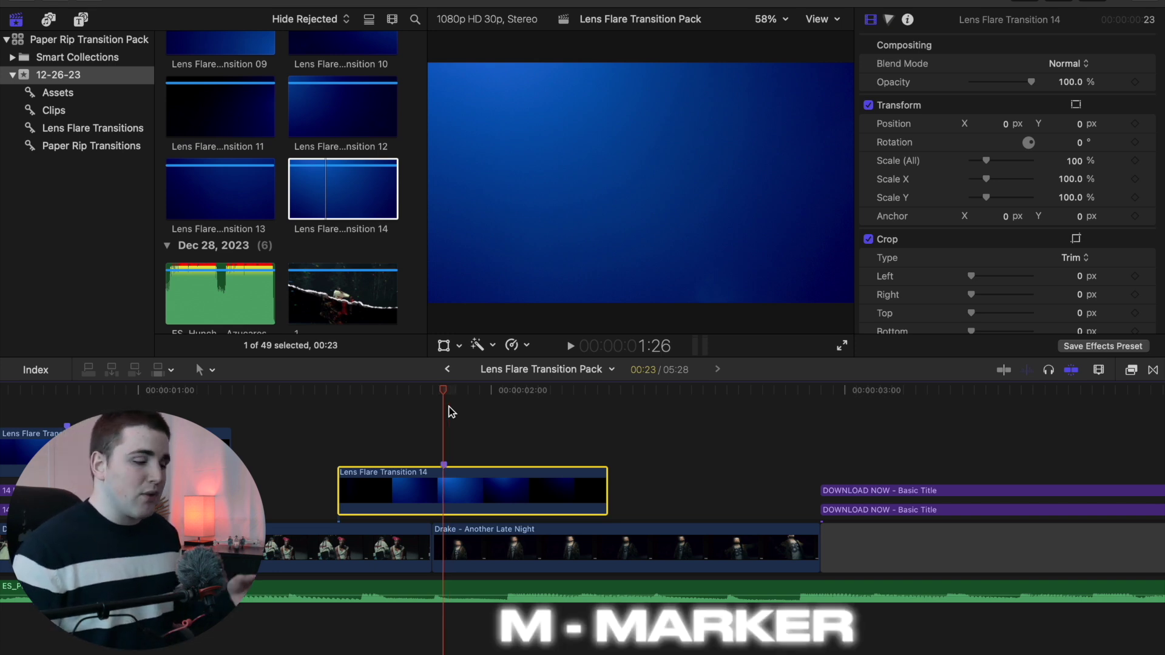
pyautogui.click(291, 443)
pyautogui.moveTo(439, 485); pyautogui.dragTo(428, 484)
# - Preview the flare from five frames before its marker, then select the clip at the blue flare frame
pyautogui.click(432, 458)
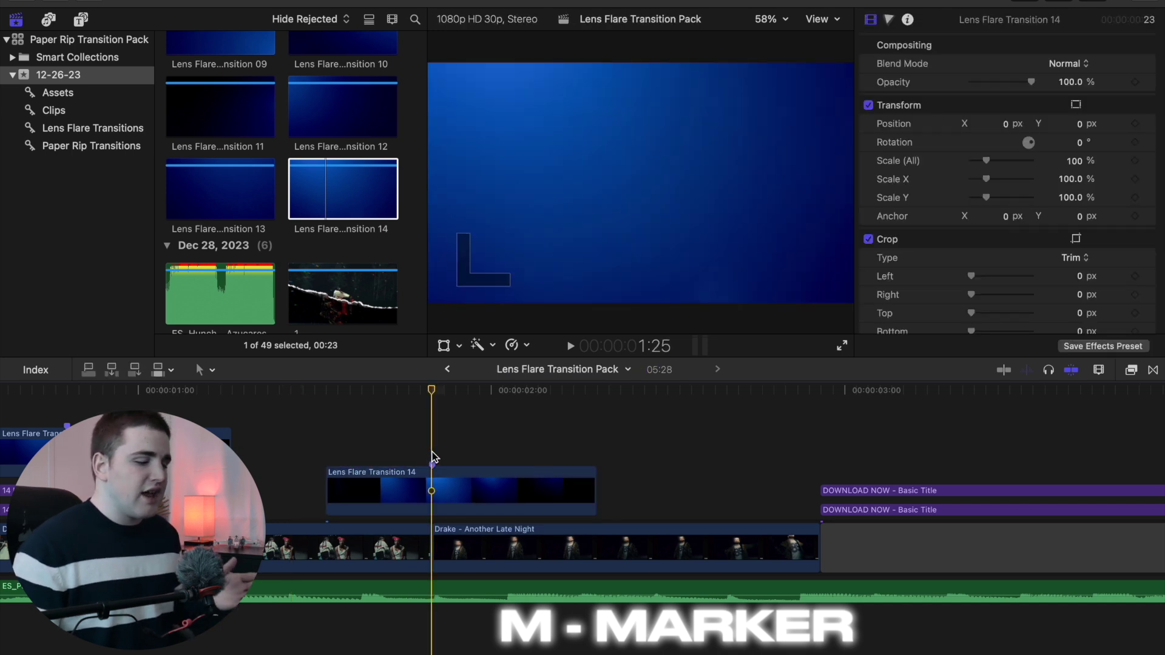
pyautogui.press('Left')
pyautogui.press('Left')
pyautogui.press('Left')
pyautogui.press('Left')
pyautogui.press('Left')
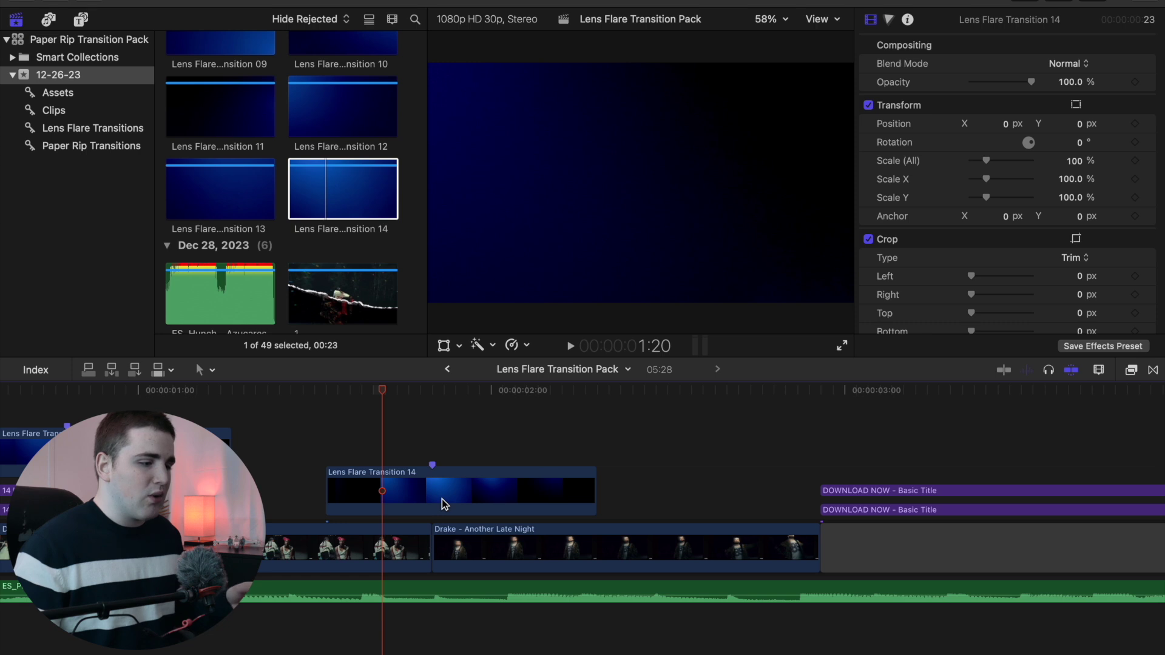
pyautogui.hscroll(-3, 386, 481)
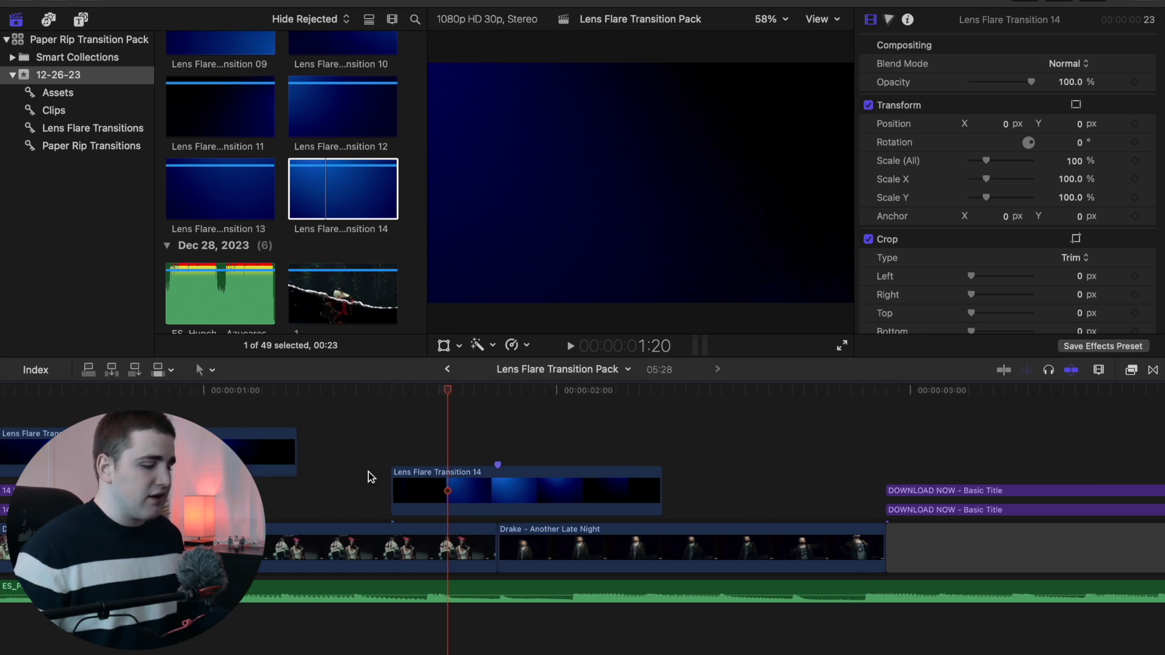
pyautogui.press('space')
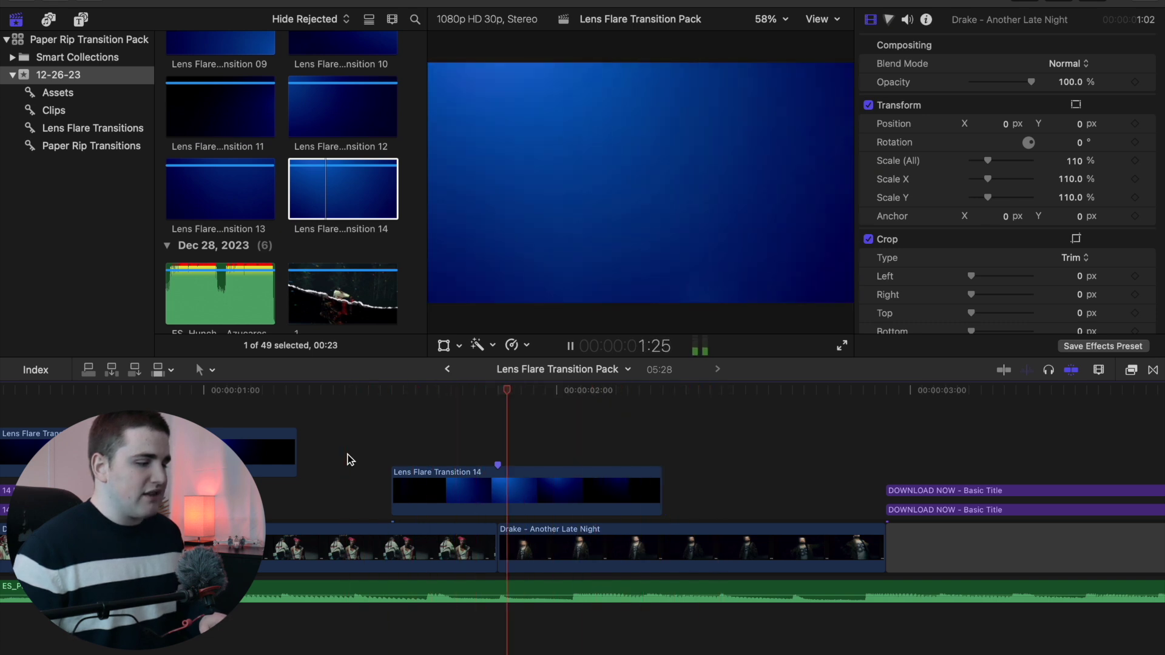
pyautogui.press('space')
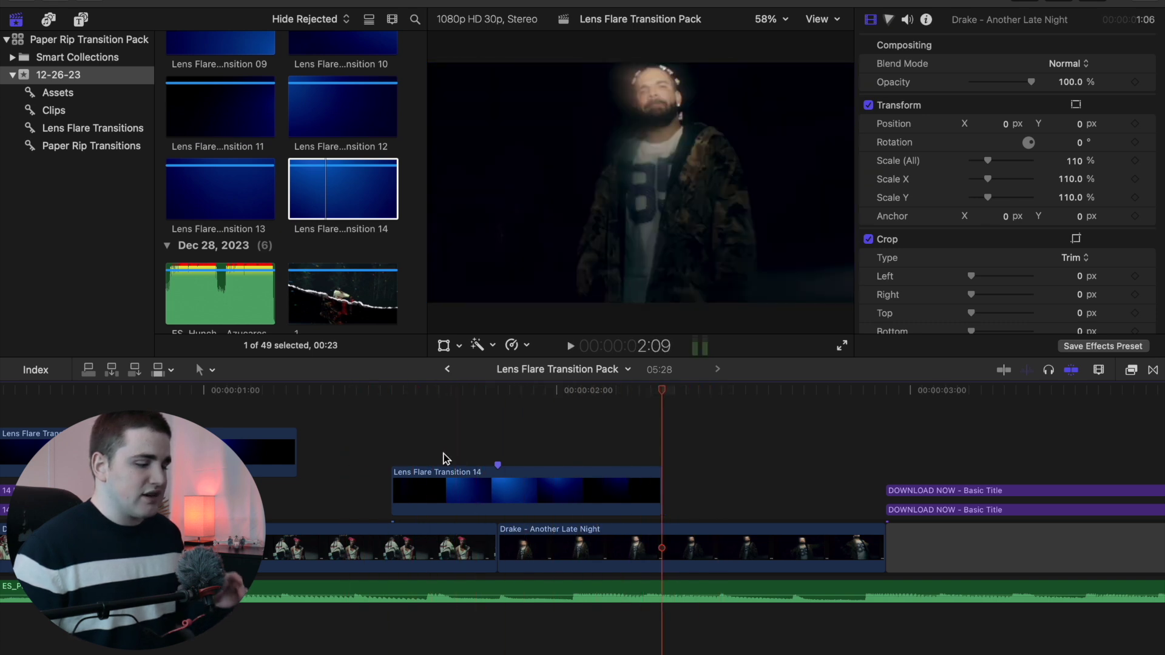
pyautogui.click(493, 439)
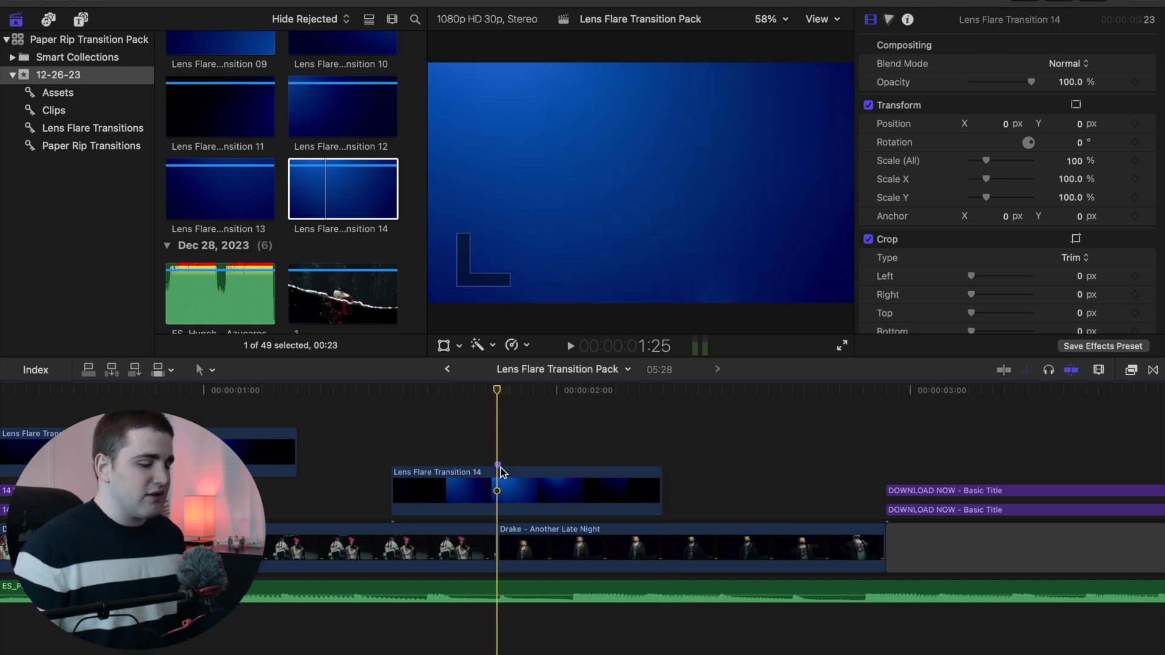
pyautogui.click(520, 490)
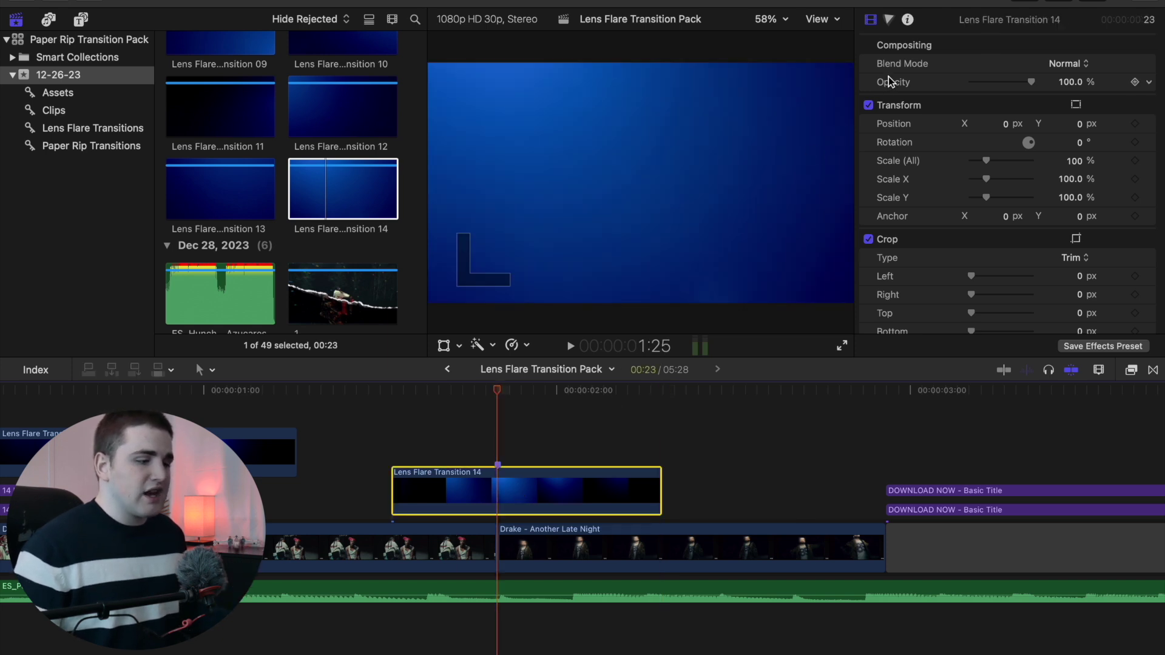
# - Set the flare clip's blend mode to Screen and play back the transition from 1:10
pyautogui.click(1064, 65)
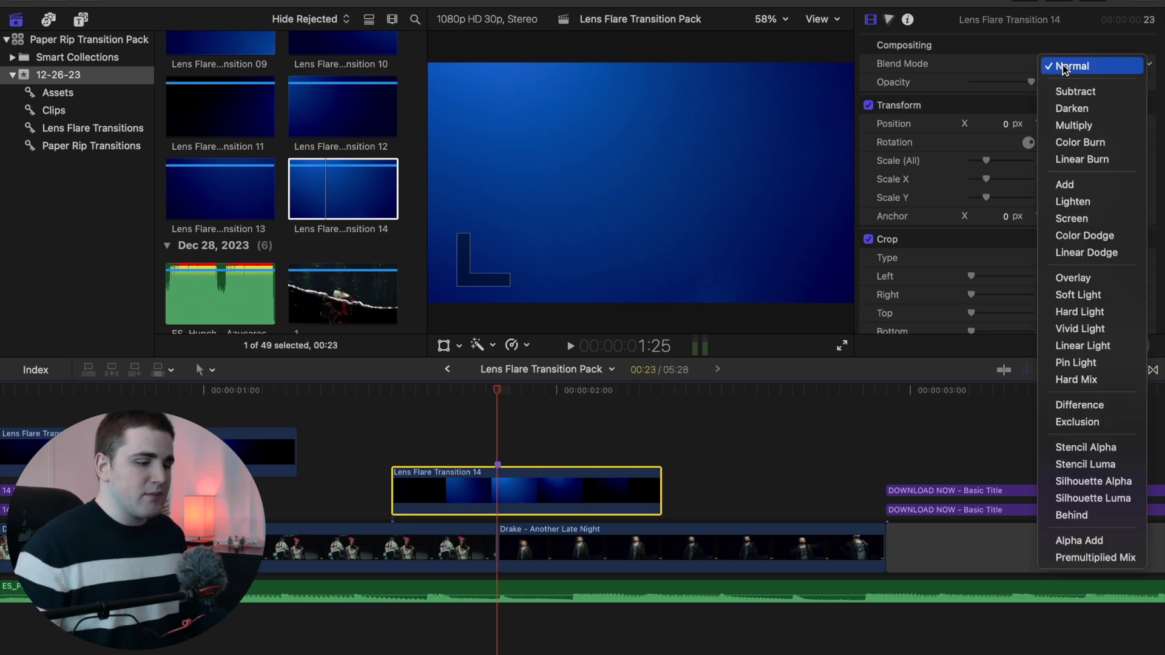
pyautogui.click(1064, 217)
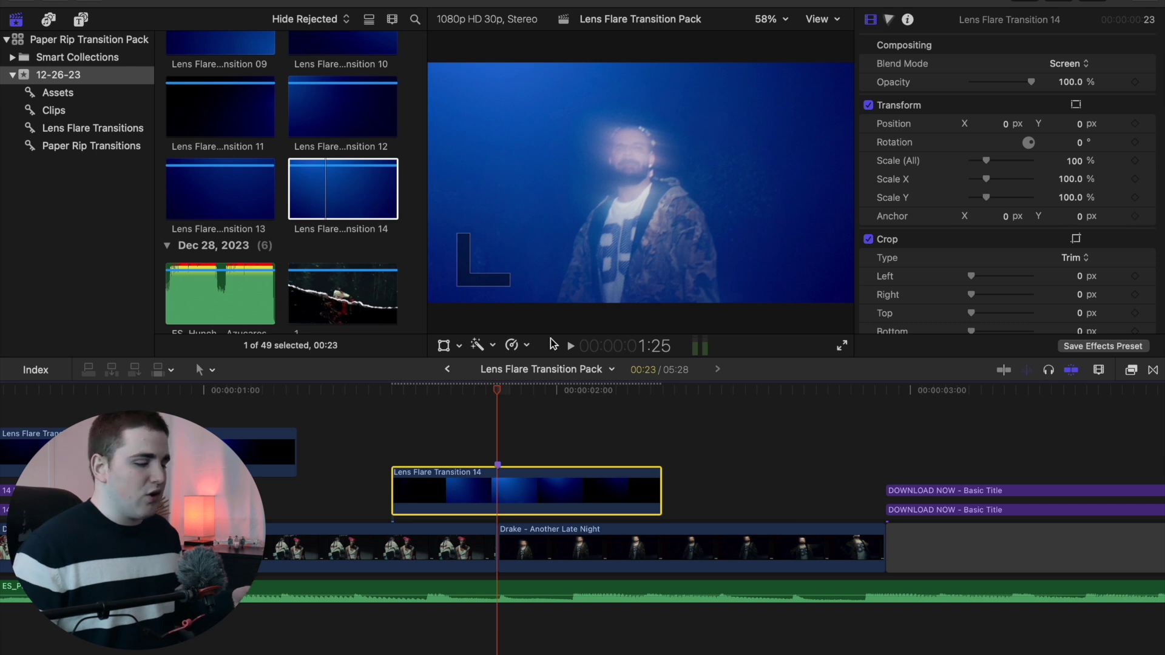
pyautogui.click(331, 444)
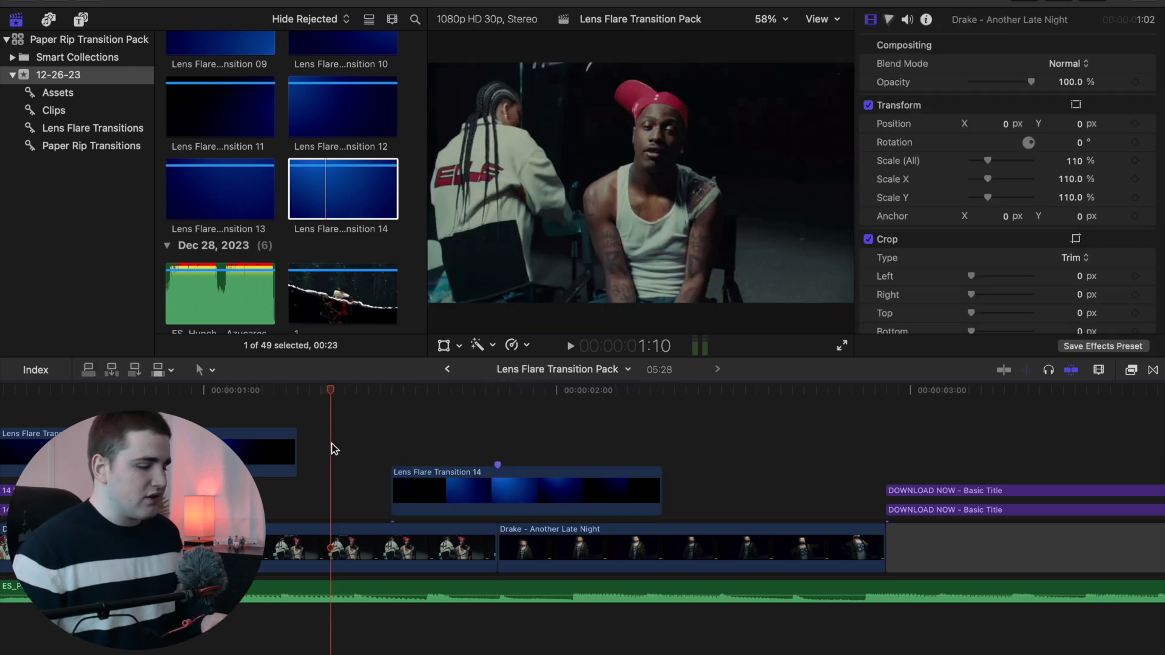
pyautogui.press('space')
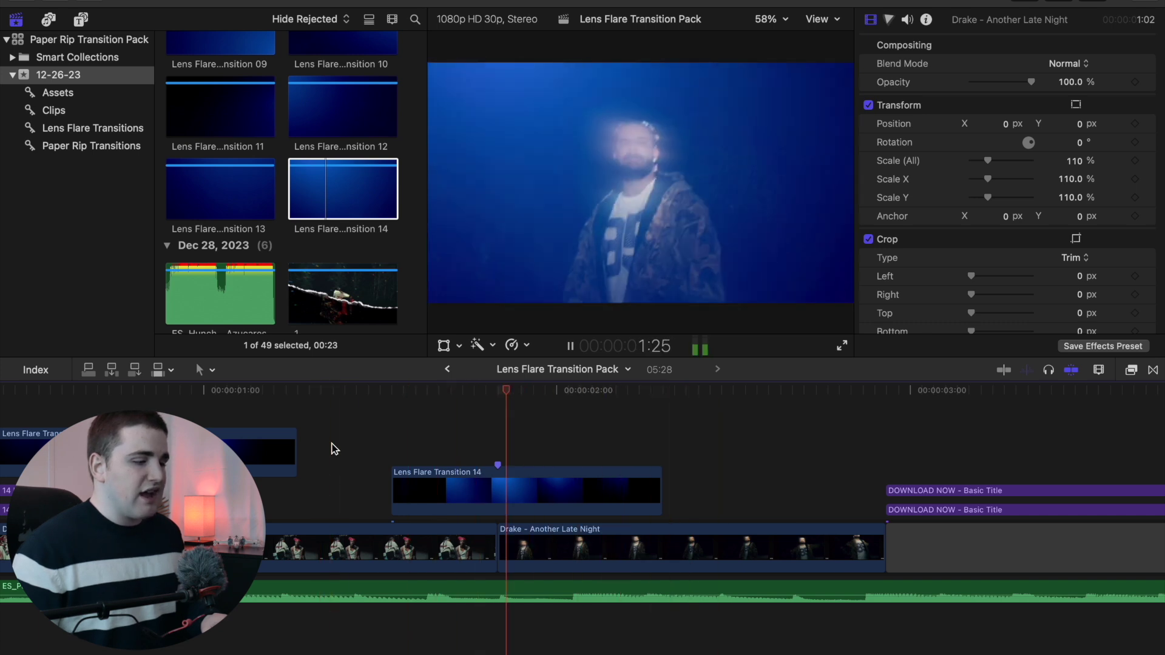
pyautogui.press('space')
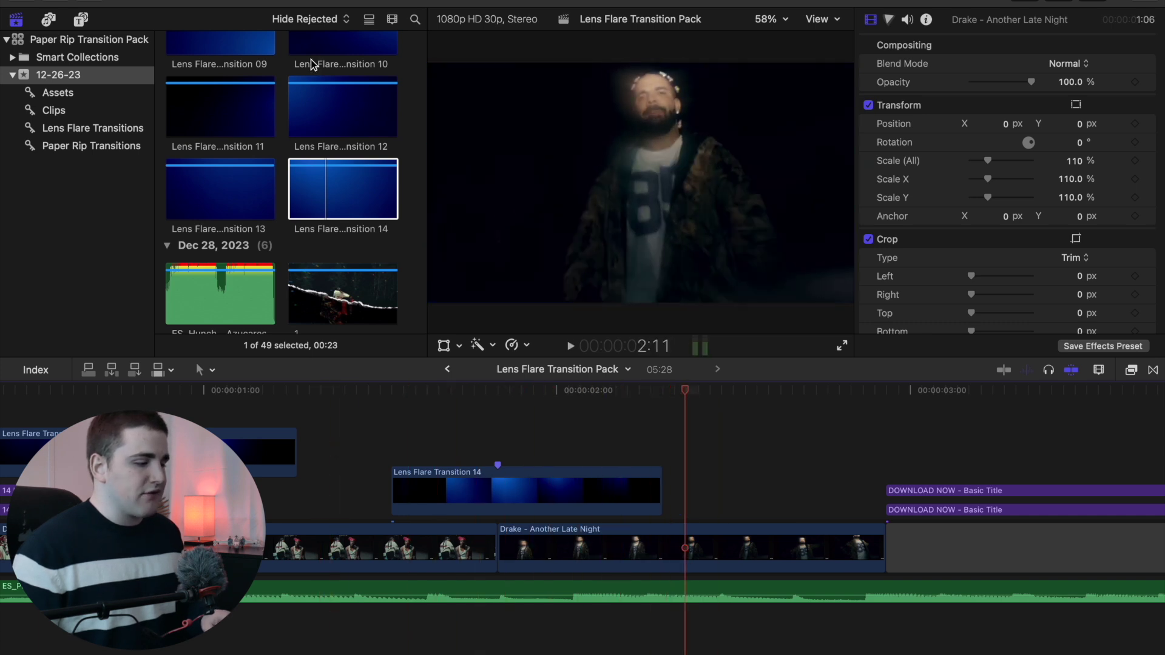
pyautogui.click(331, 395)
pyautogui.press('space')
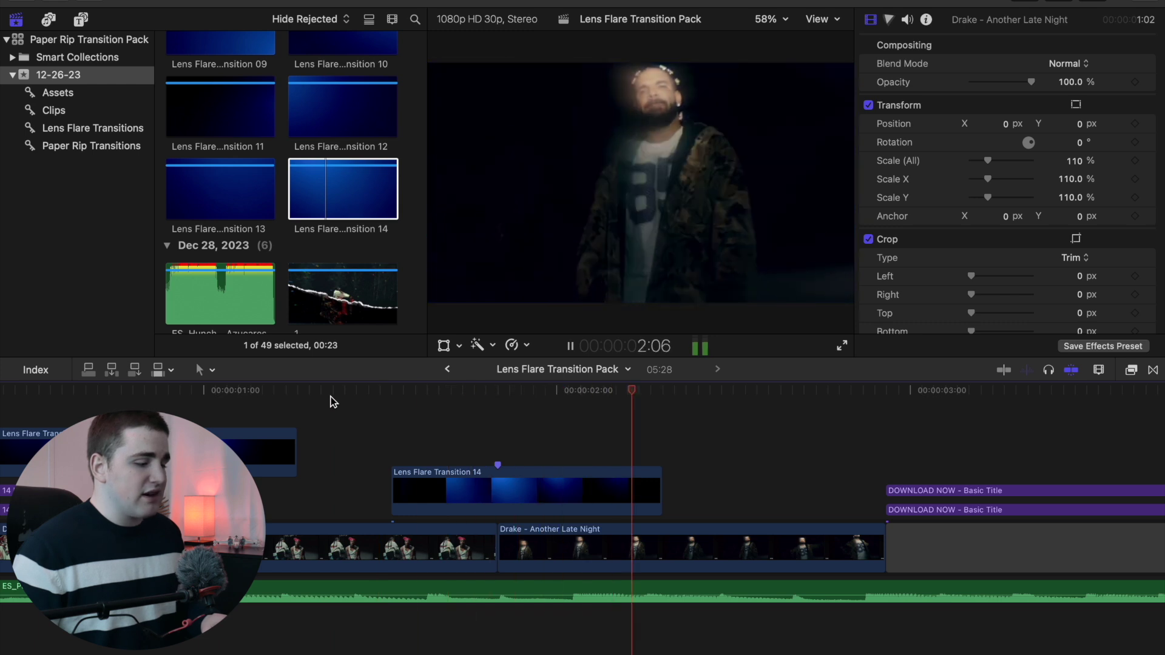
pyautogui.press('space')
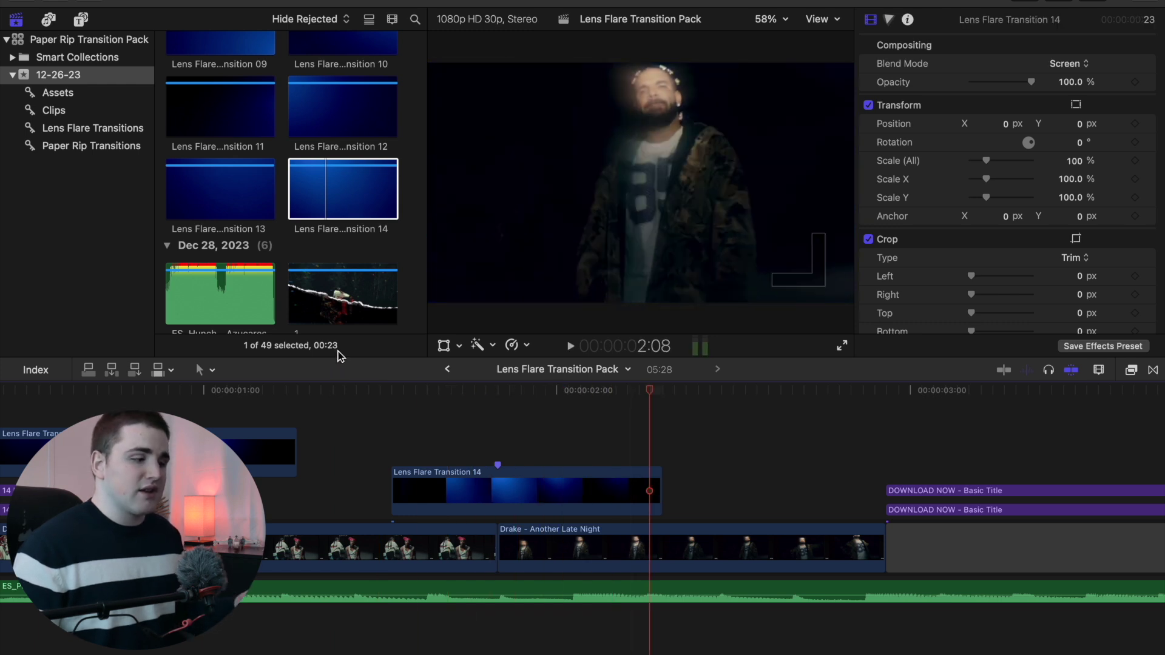
# - Put the playhead on the blue flare frame at 1:29 and show the Effects browser
pyautogui.scroll(10, 364, 171)
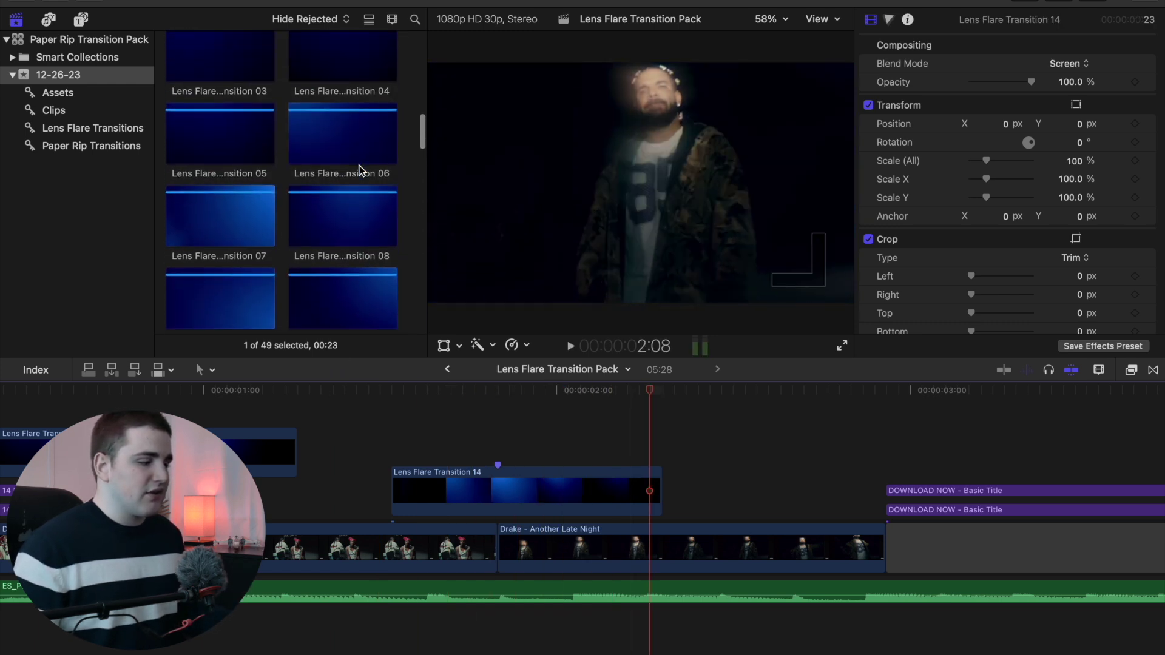
pyautogui.scroll(1, 361, 171)
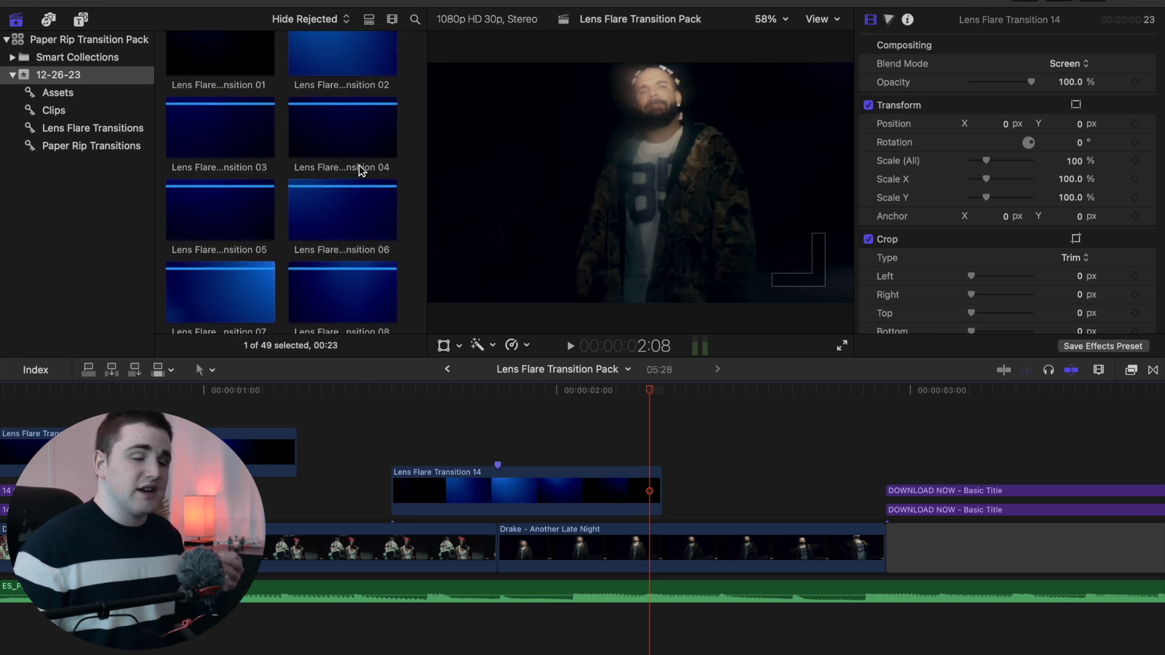
pyautogui.scroll(-10, 360, 173)
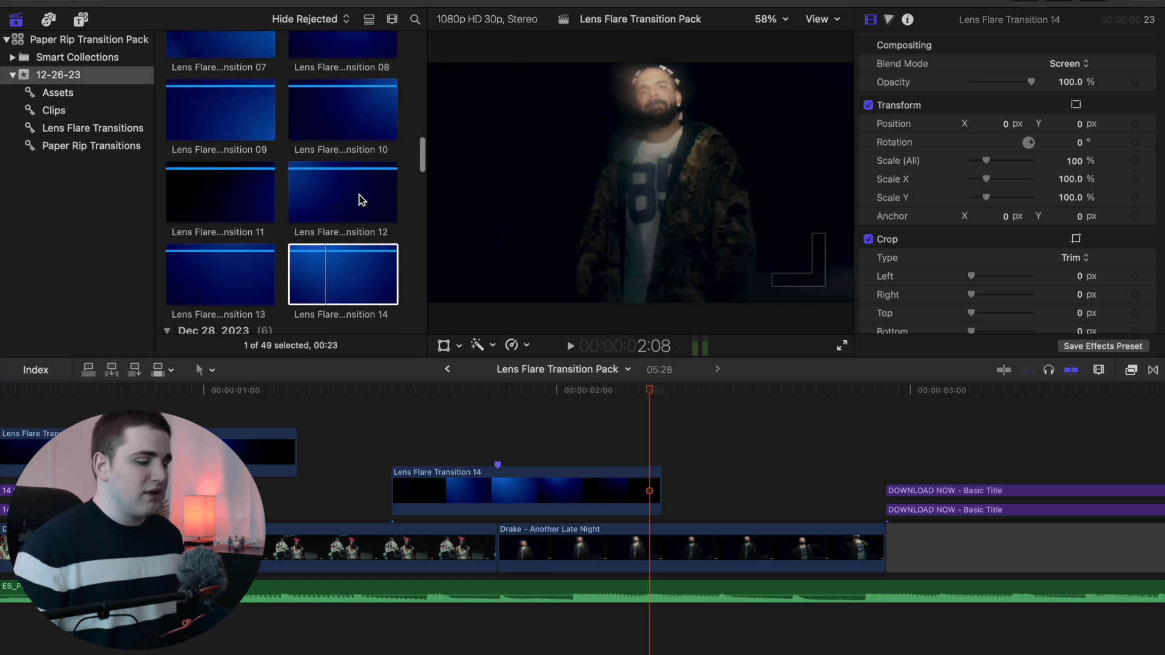
pyautogui.click(554, 455)
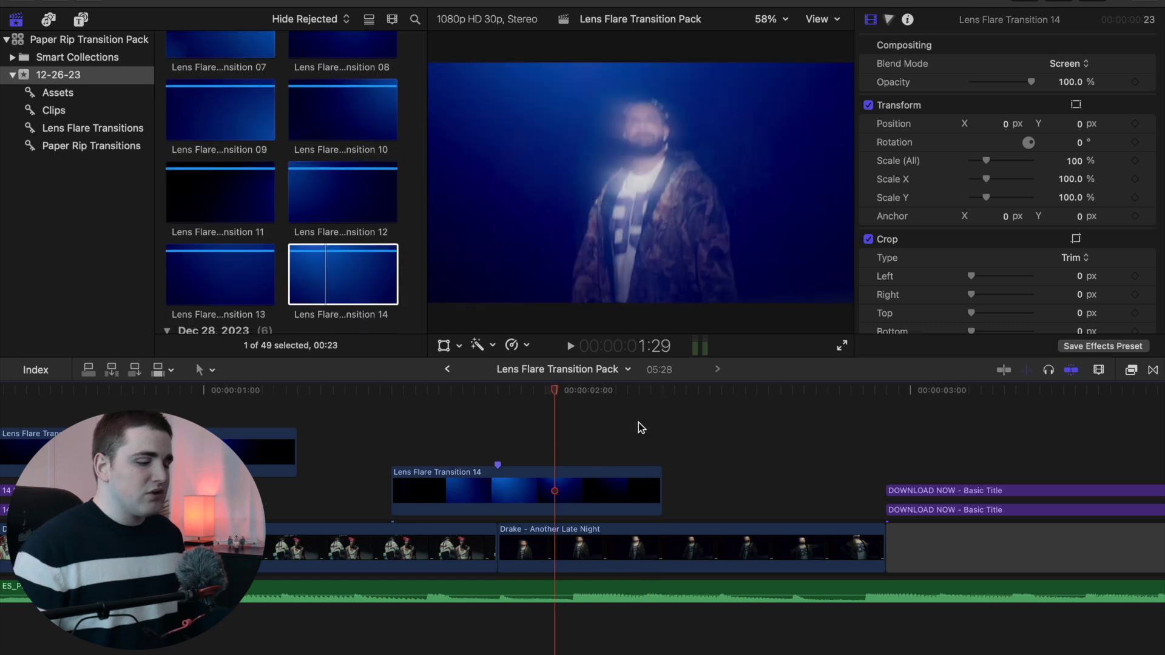
pyautogui.click(1129, 369)
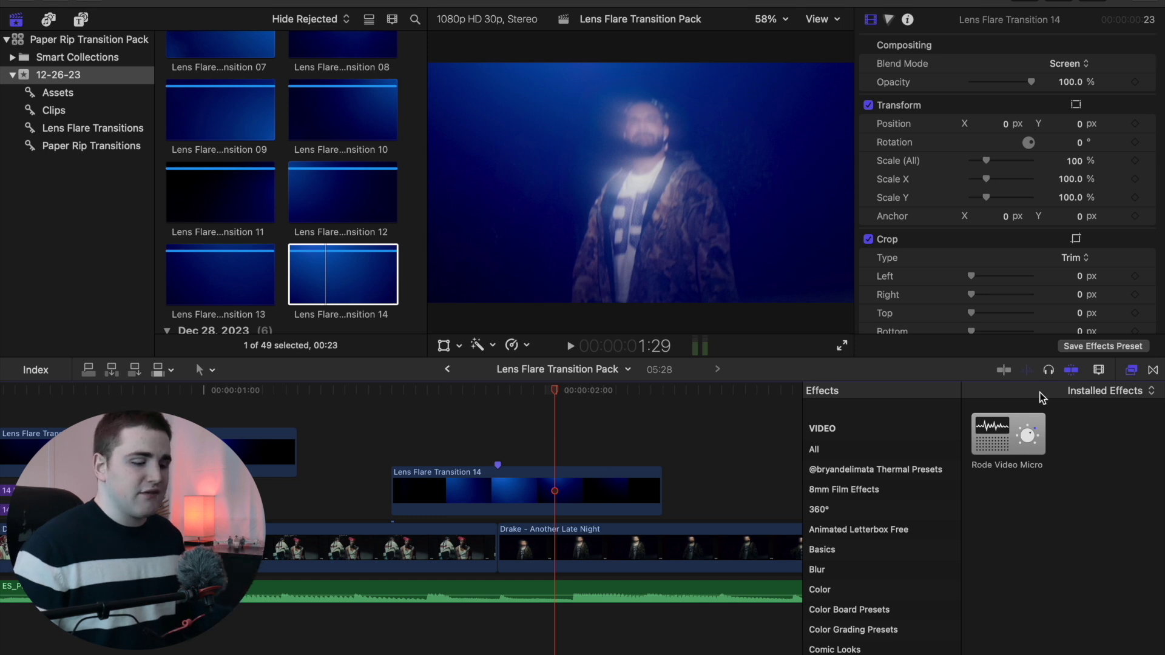
# - Search all effects for 'hue', apply Hue/Saturation to Lens Flare Transition 14, and set Hue to 152°
pyautogui.click(845, 452)
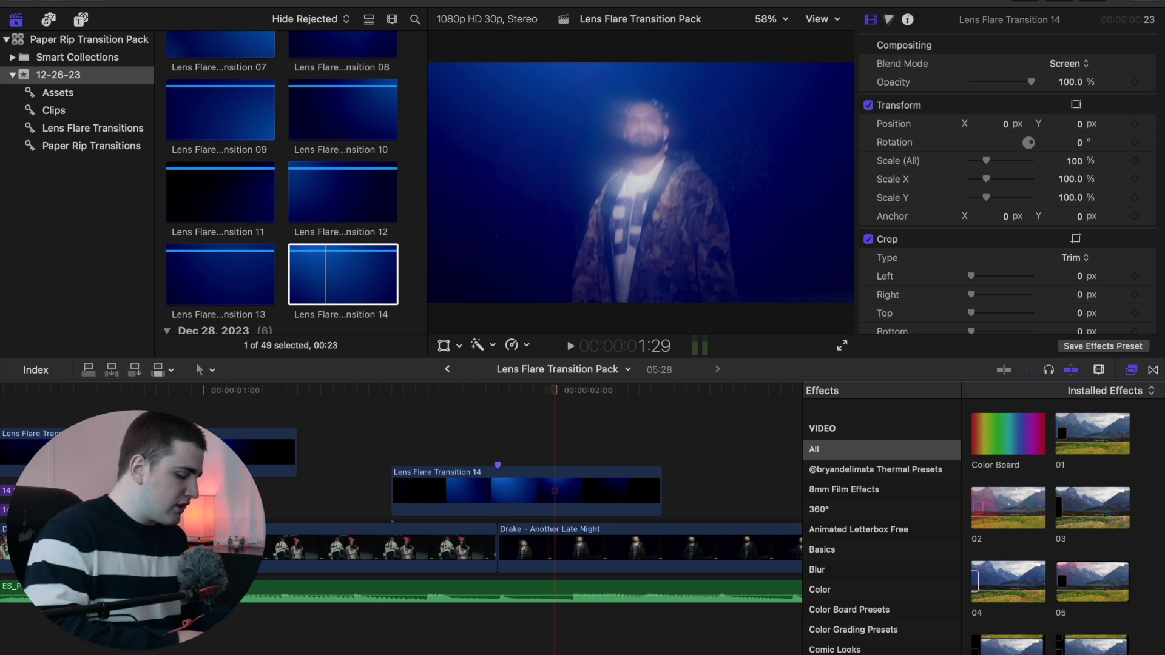
pyautogui.write('hue')
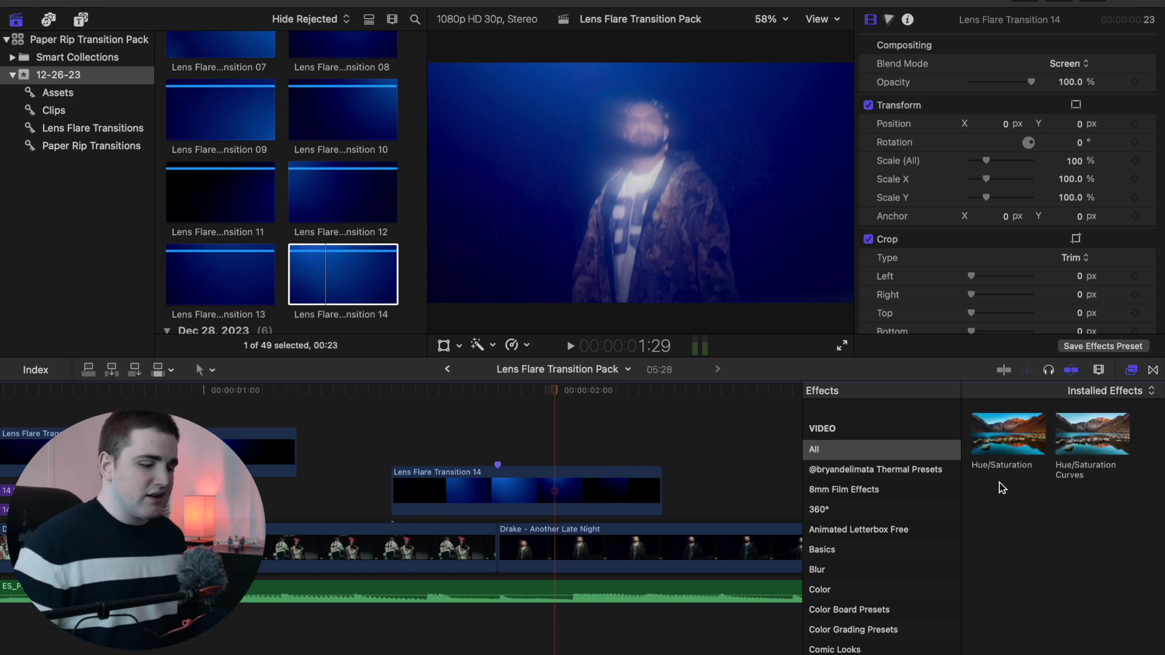
pyautogui.moveTo(1003, 432); pyautogui.dragTo(604, 496)
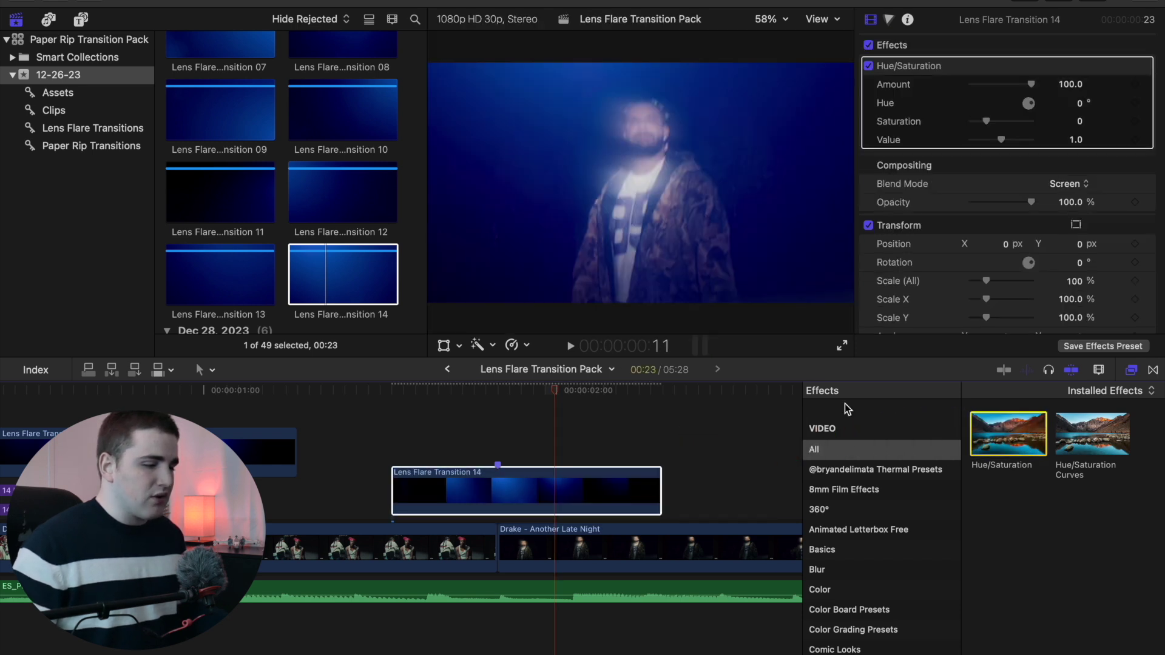
pyautogui.click(1133, 371)
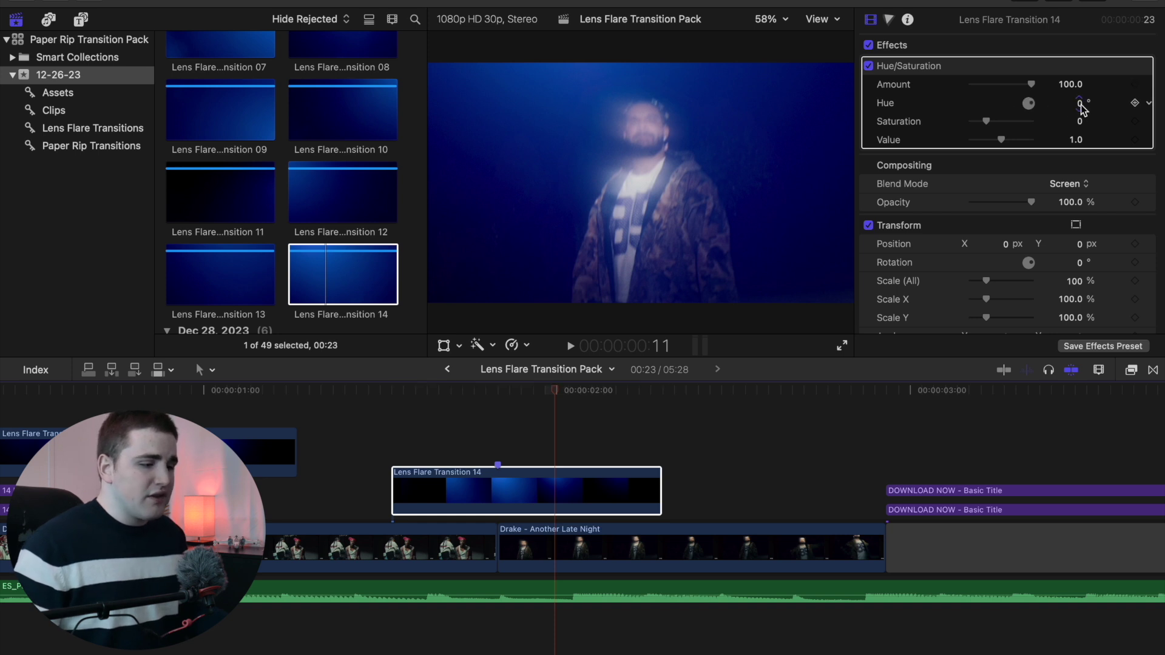
pyautogui.moveTo(1084, 108)
pyautogui.mouseDown()
pyautogui.moveTo(1110, 107)
pyautogui.moveTo(1077, 108)
pyautogui.mouseUp()
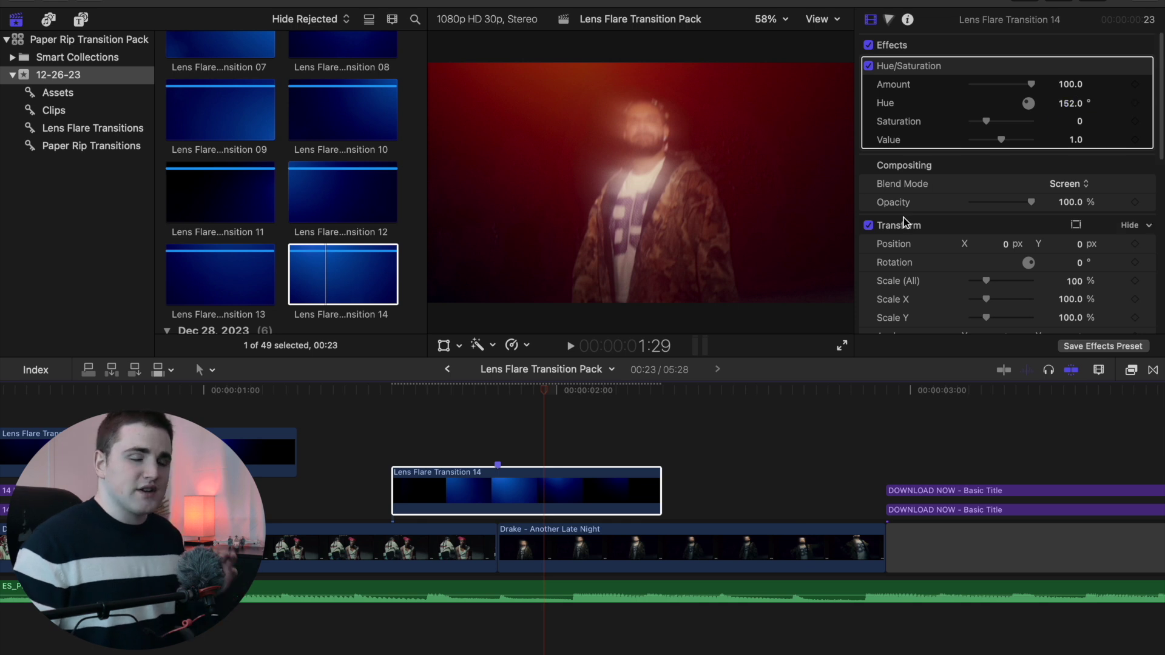
pyautogui.moveTo(545, 393); pyautogui.dragTo(559, 424)
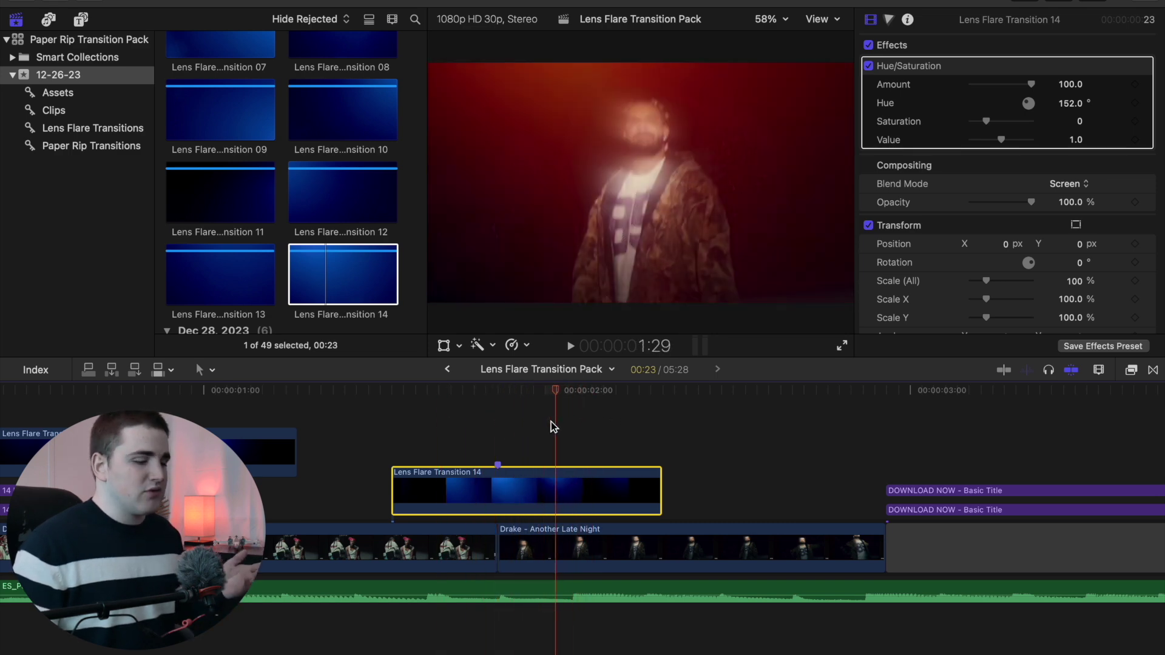
pyautogui.click(330, 427)
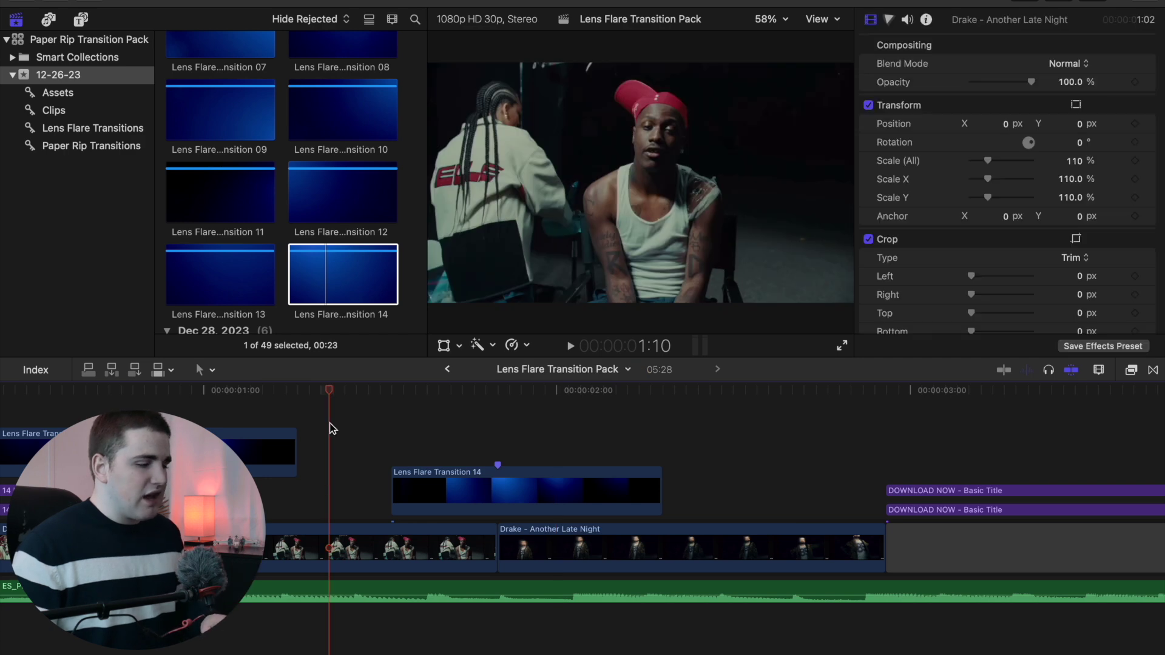
pyautogui.press('space')
pyautogui.press('space')
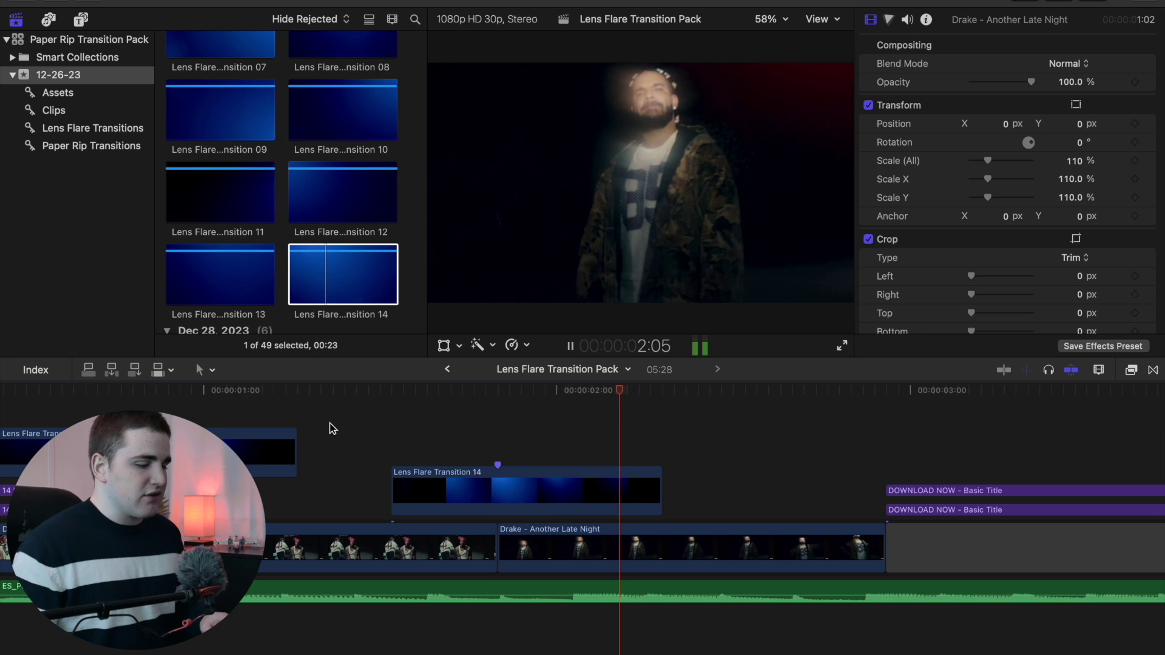
pyautogui.press('space')
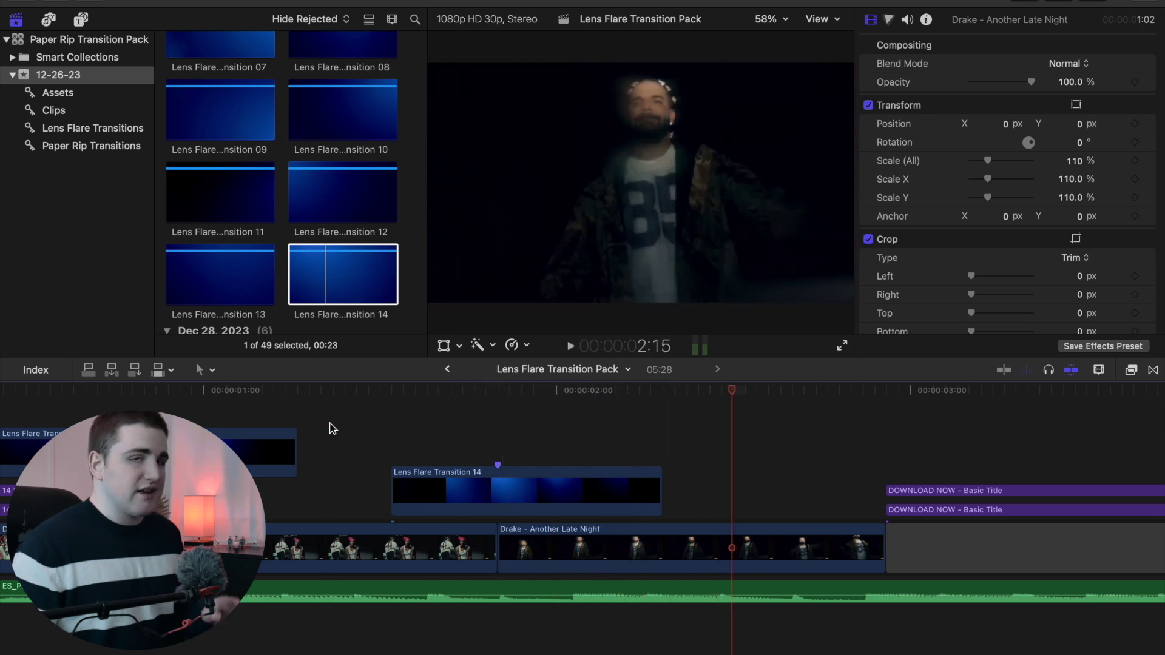